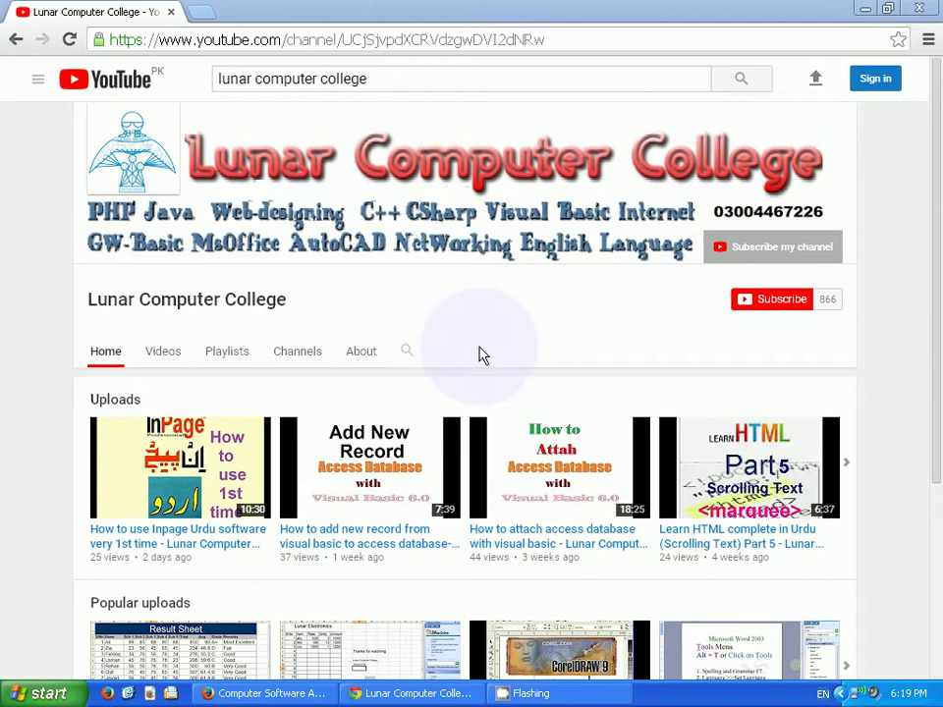
Switch to the Firefox window showing the Computer Software And Hardware channel page.
{"action": "left_click", "coordinate": [244, 699]}
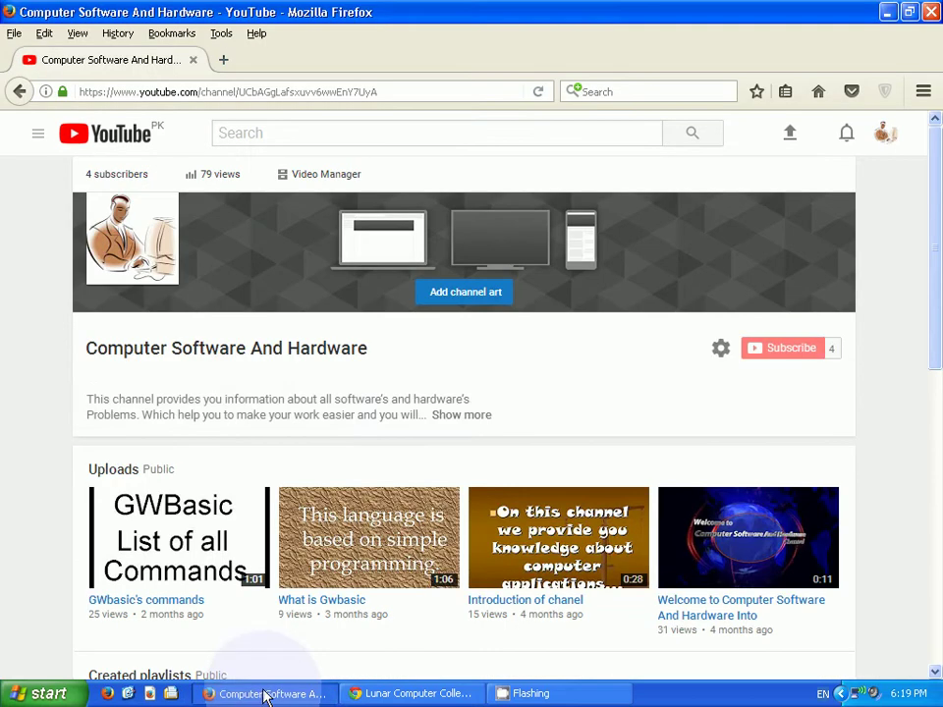
{"action": "left_click_drag", "start_coordinate": [938, 302], "coordinate": [939, 373]}
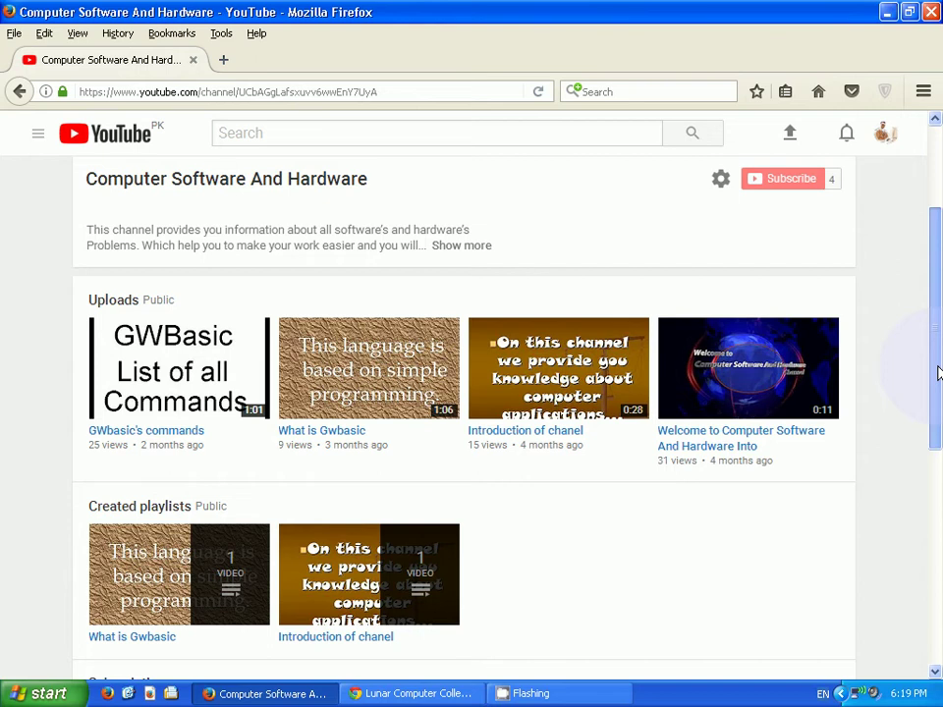
{"action": "mouse_move", "coordinate": [179, 538]}
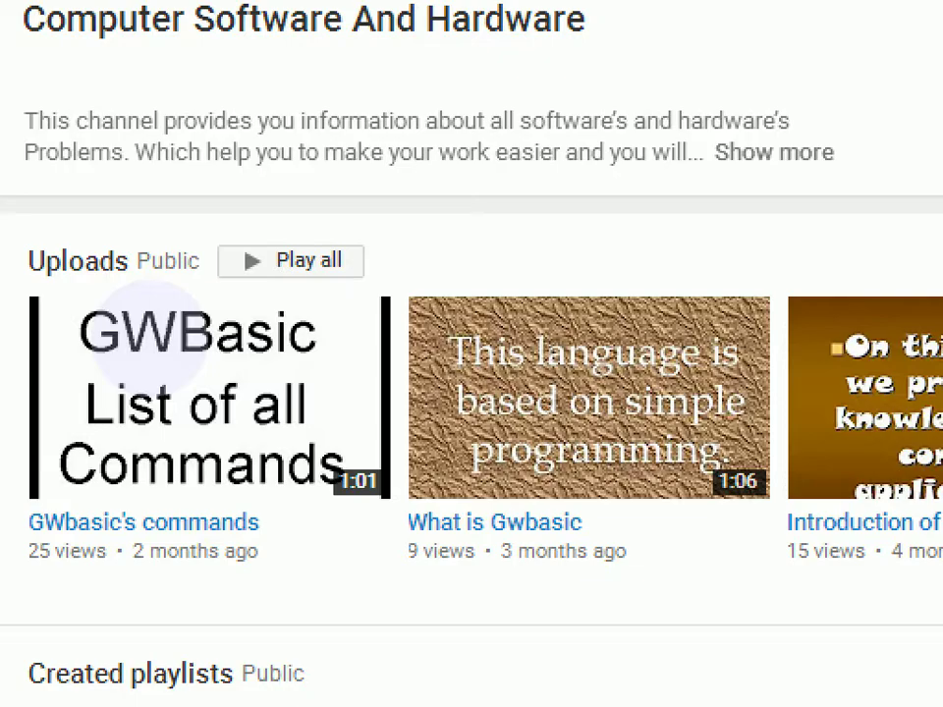
{"action": "mouse_move", "coordinate": [147, 431]}
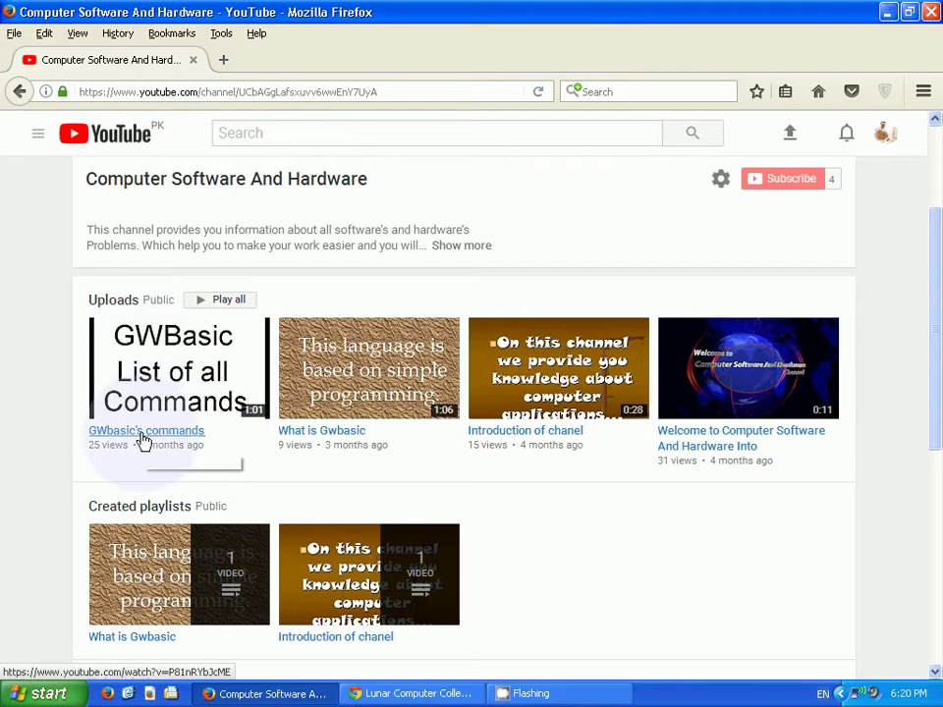
Open the GWbasic's commands video from the channel's Uploads list.
{"action": "left_click", "coordinate": [143, 438]}
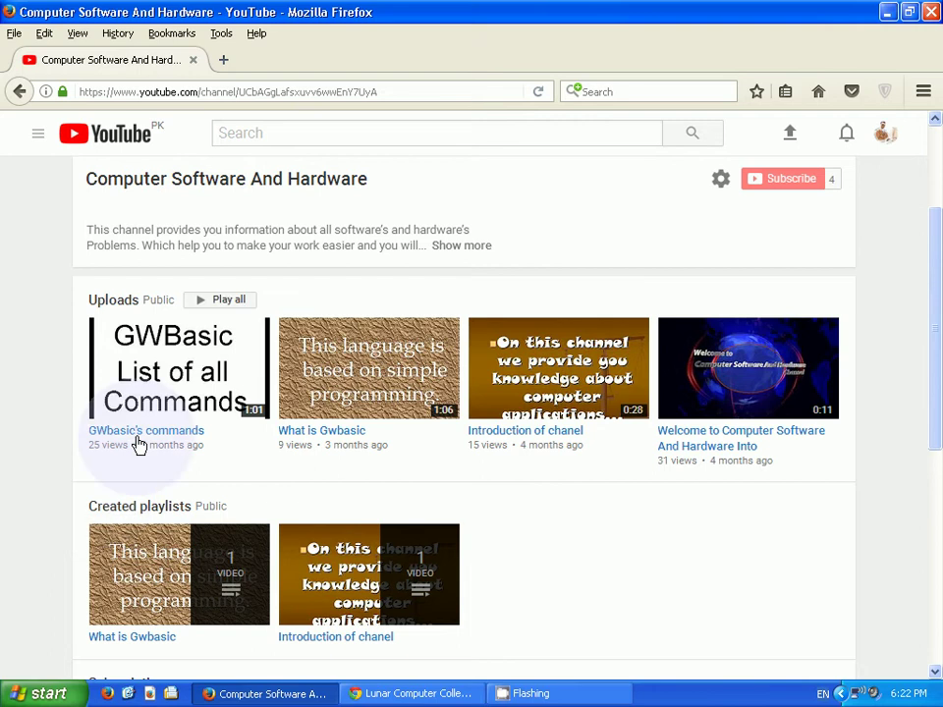
{"action": "mouse_move", "coordinate": [179, 367]}
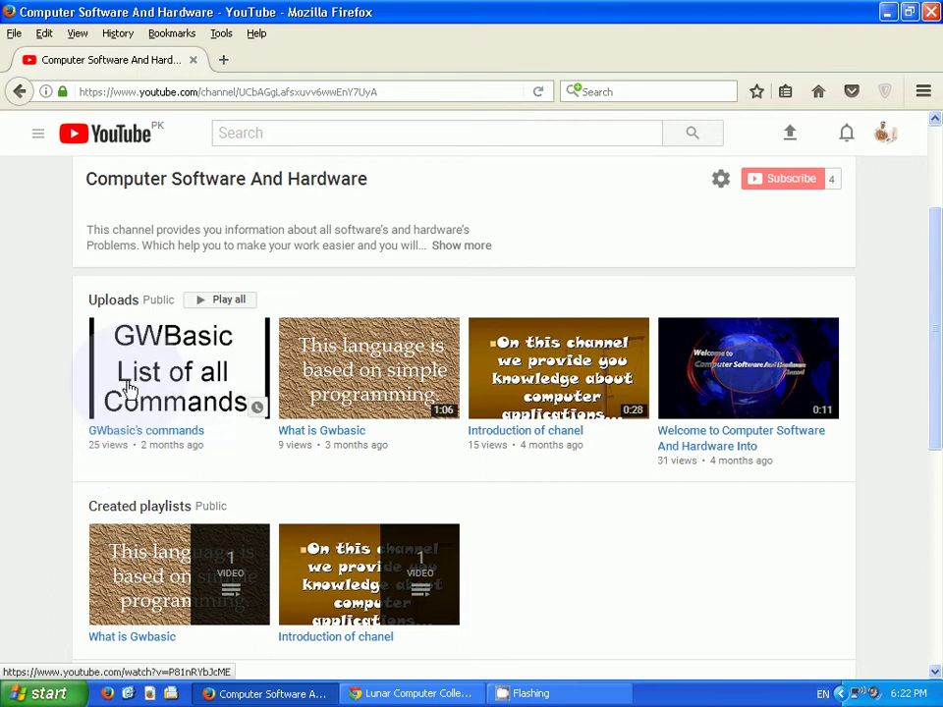
{"action": "left_click", "coordinate": [197, 395]}
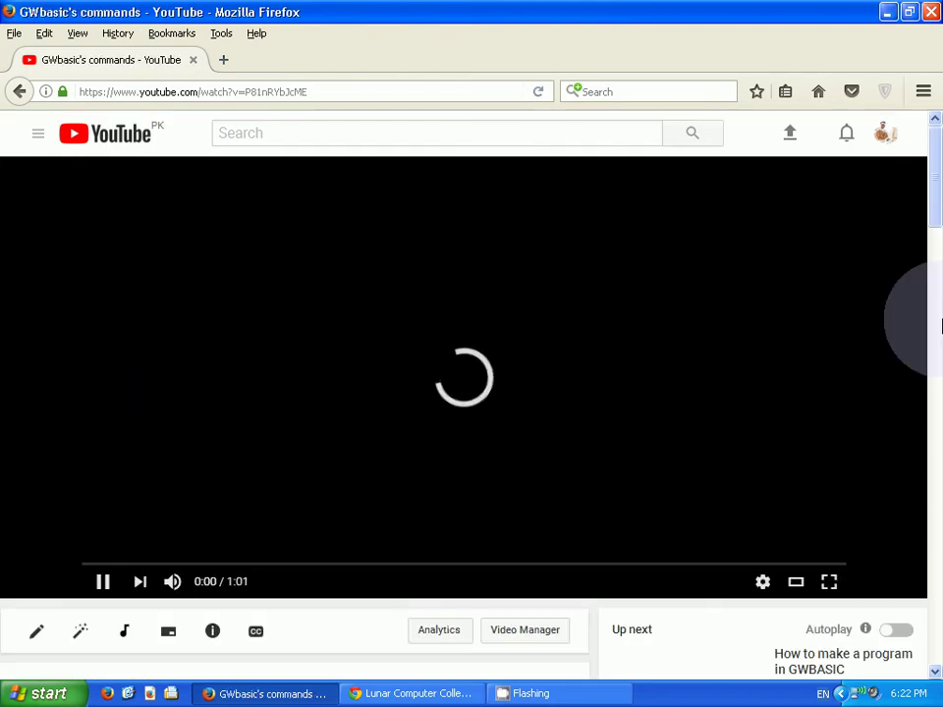
Open the video's Info & Settings edit page and put the caret in the Title field.
{"action": "mouse_move", "coordinate": [937, 210]}
{"action": "left_mouse_down"}
{"action": "mouse_move", "coordinate": [938, 233]}
{"action": "mouse_move", "coordinate": [4, 409]}
{"action": "left_mouse_up"}
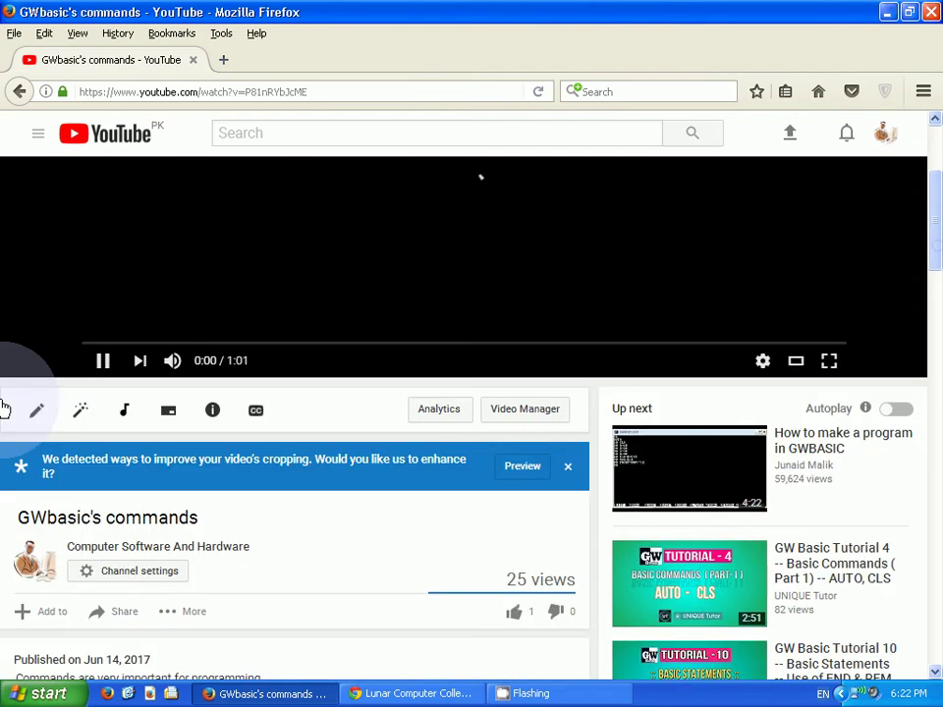
{"action": "left_click", "coordinate": [38, 411]}
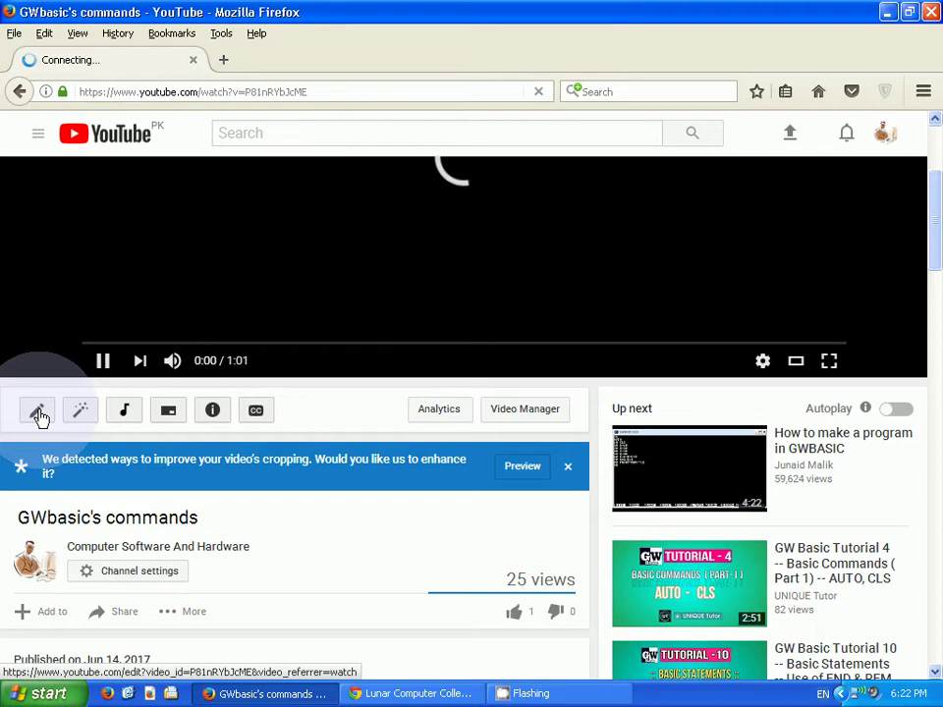
{"action": "left_click", "coordinate": [39, 416]}
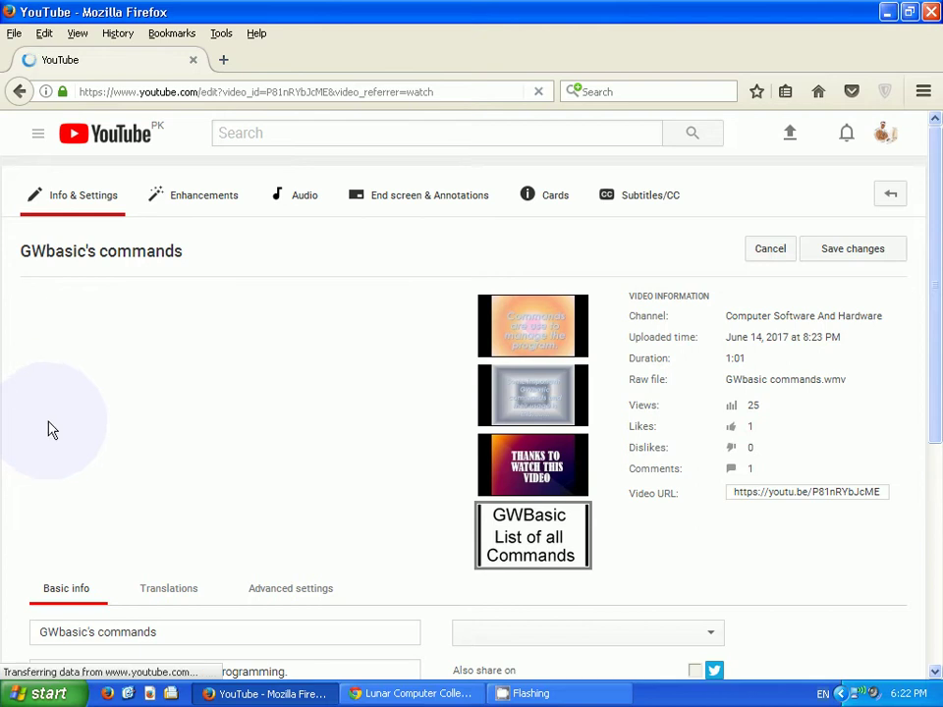
{"action": "scroll", "coordinate": [326, 516], "scroll_direction": "down", "scroll_amount": 2}
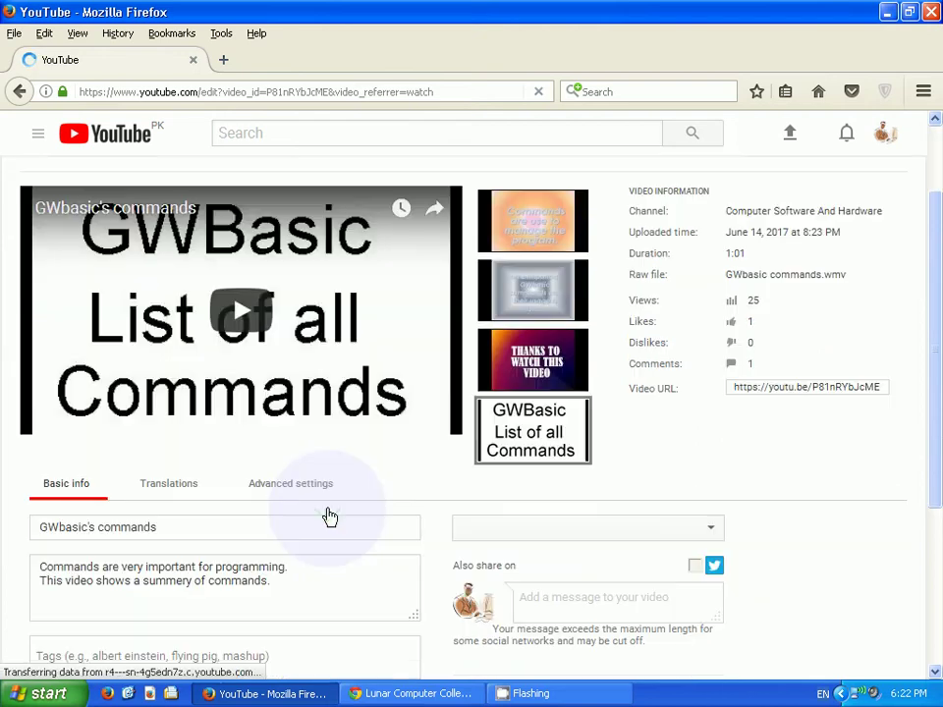
{"action": "left_click", "coordinate": [169, 531]}
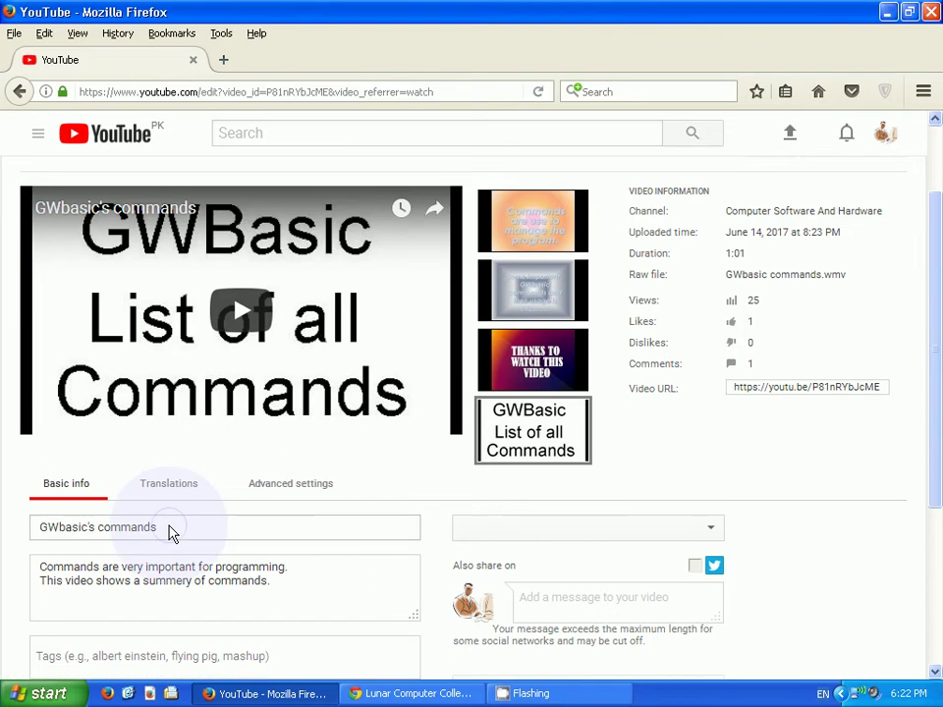
{"action": "left_click", "coordinate": [181, 526]}
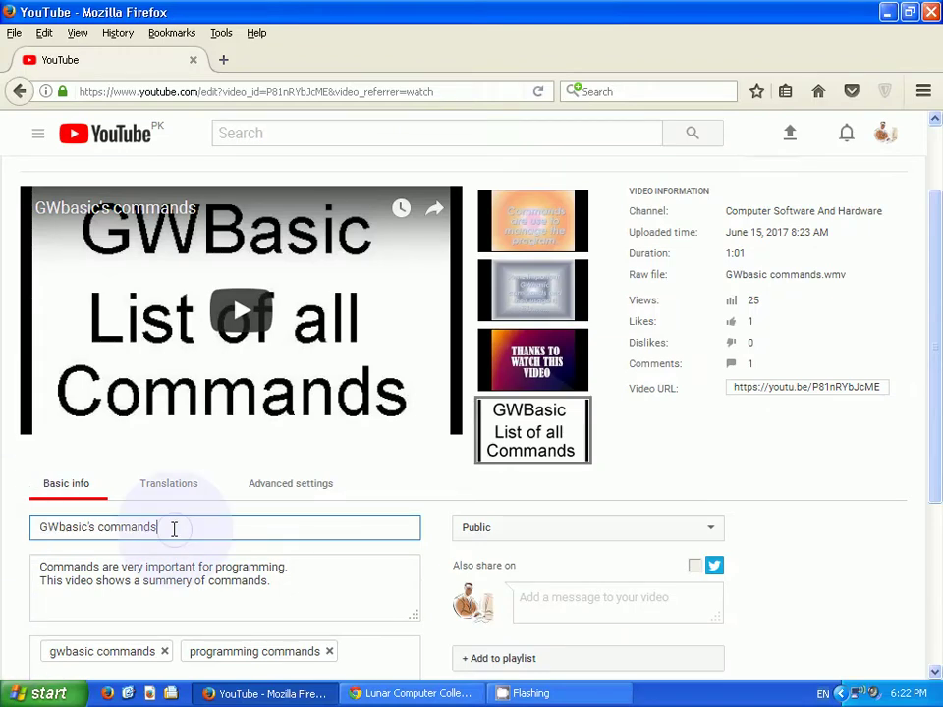
{"action": "left_click_drag", "start_coordinate": [174, 528], "coordinate": [9, 530]}
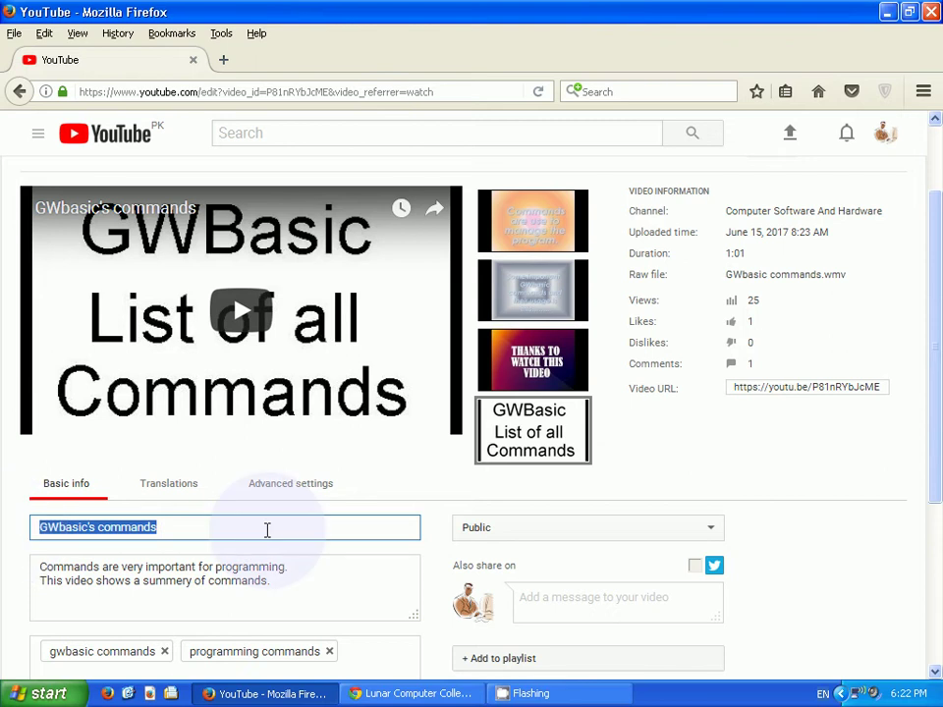
{"action": "left_click", "coordinate": [257, 533]}
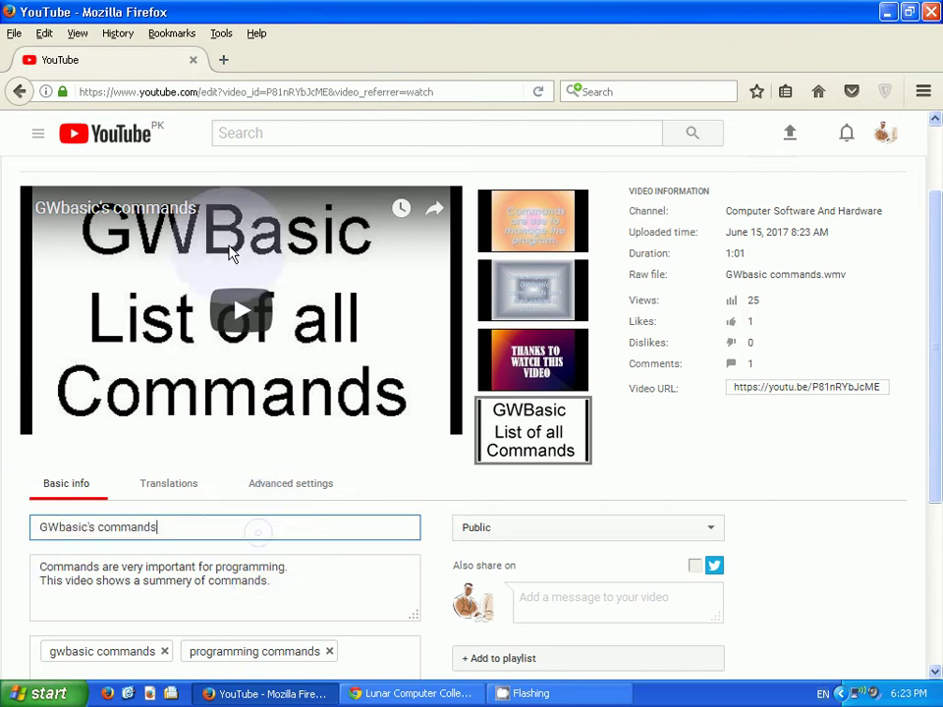
Load youtube.com in a new Firefox tab.
{"action": "left_click", "coordinate": [224, 63]}
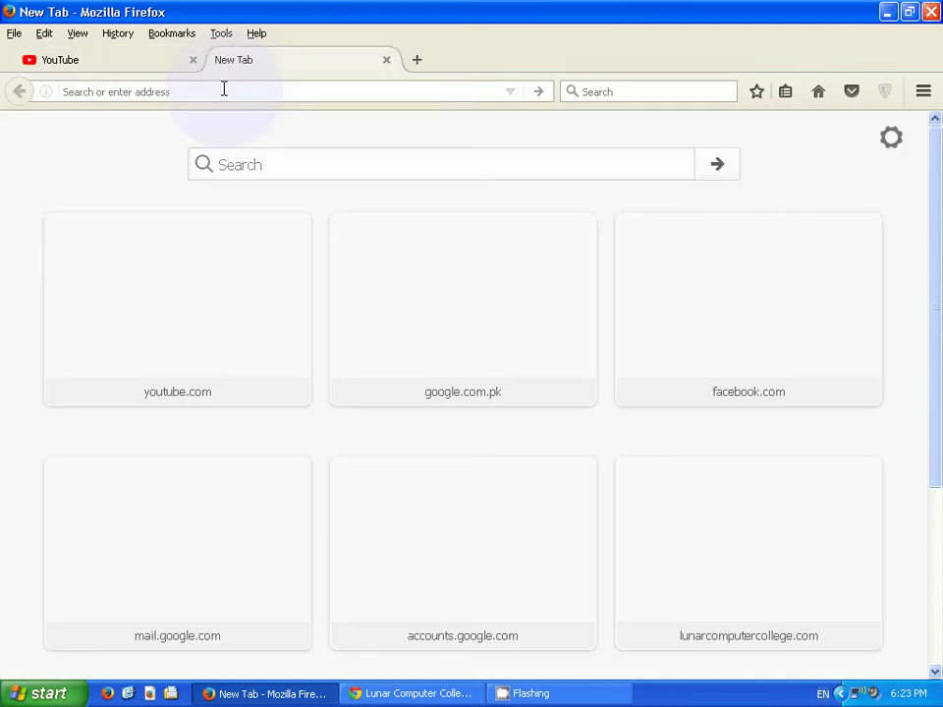
{"action": "left_click", "coordinate": [224, 89]}
{"action": "type", "text": "y"}
{"action": "type", "text": "outube.com/"}
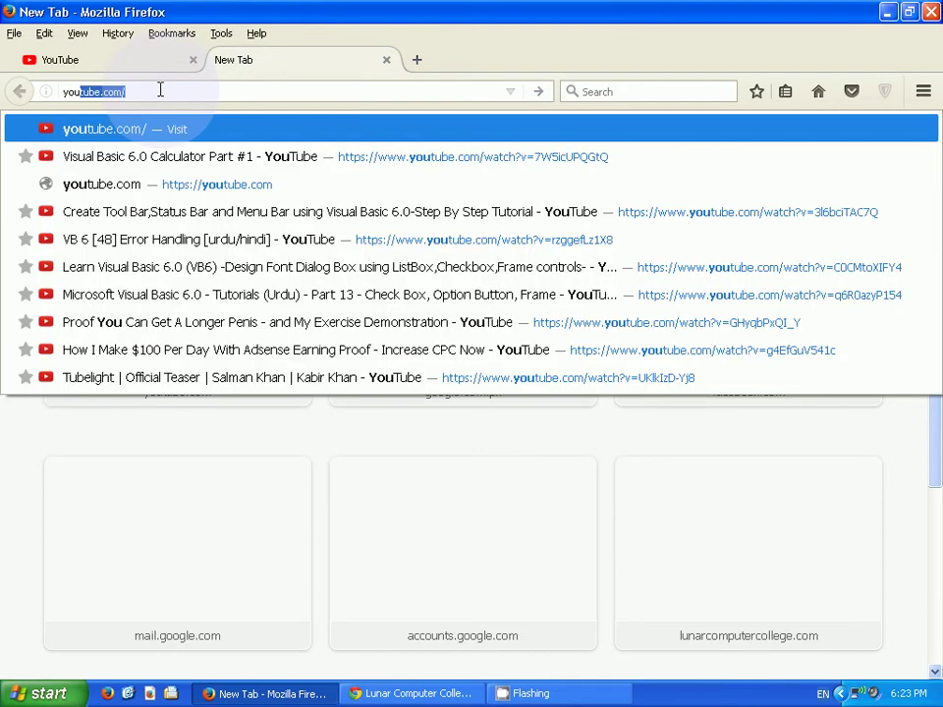
{"action": "key", "text": "Return"}
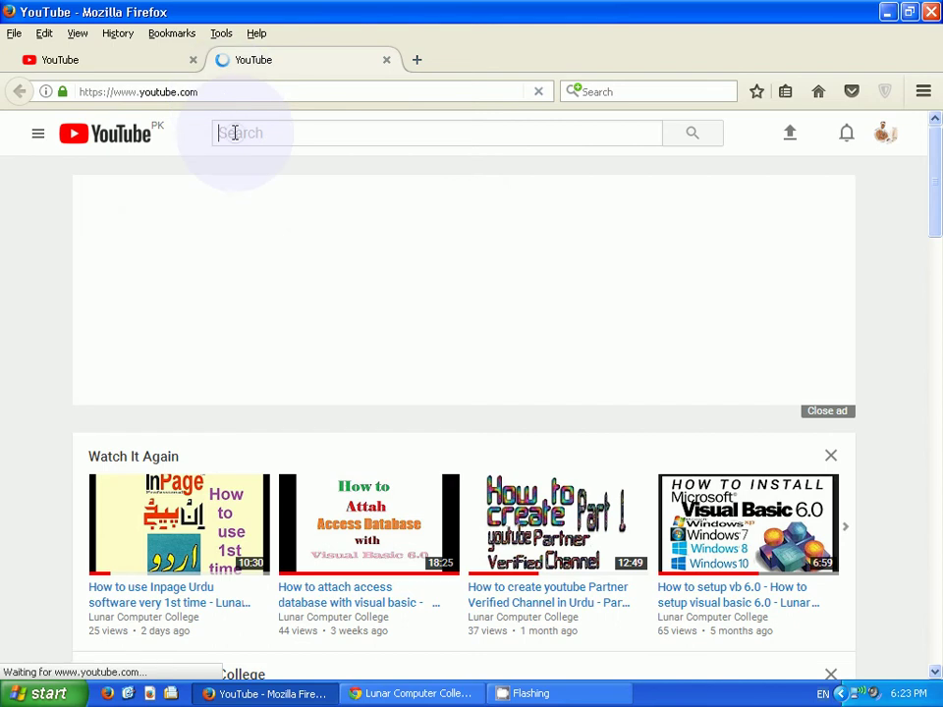
Search YouTube for "GWbasic's commands".
{"action": "left_click", "coordinate": [247, 133]}
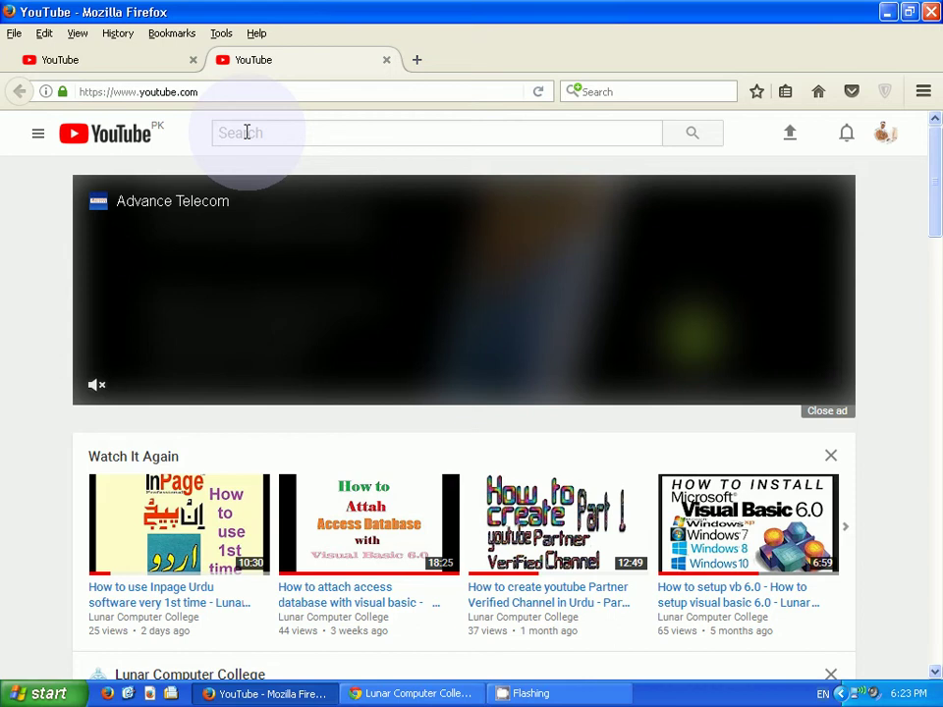
{"action": "type", "text": "GWbasic's commands"}
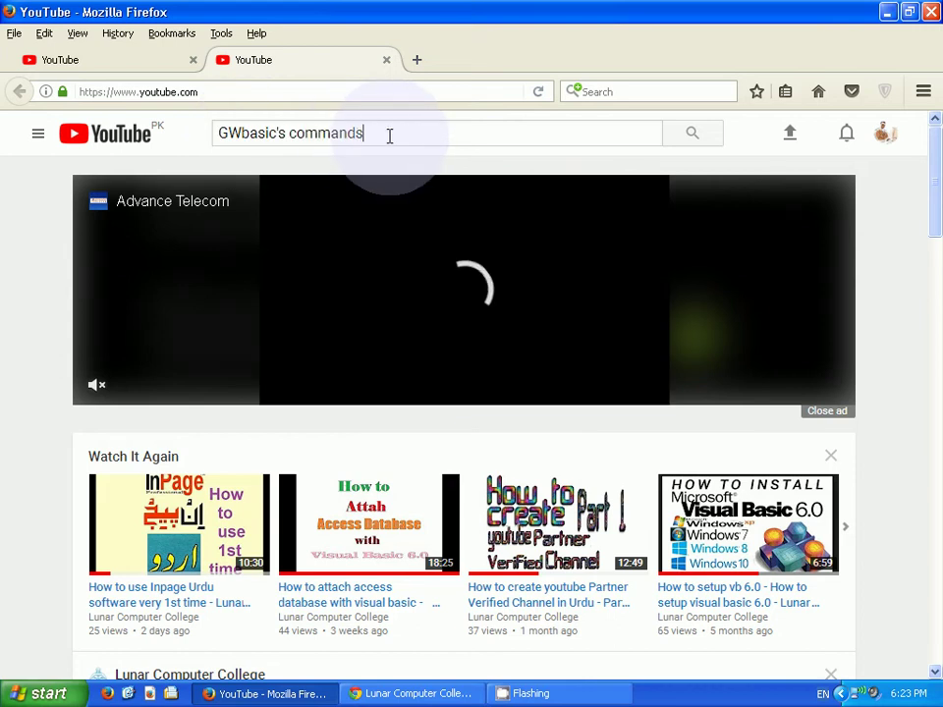
{"action": "key", "text": "Return"}
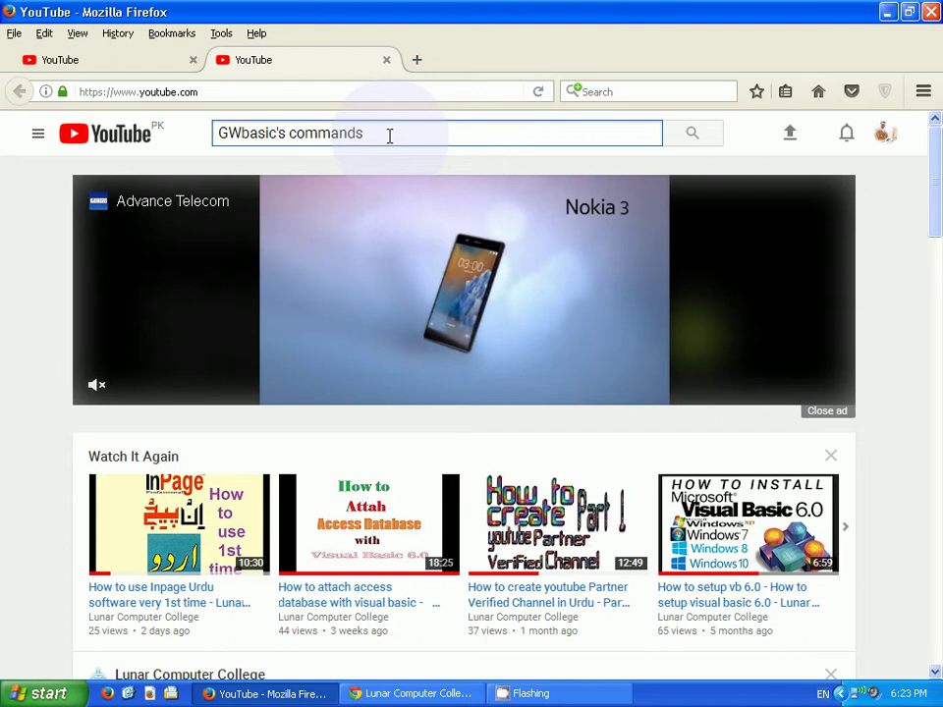
Edit the query and run the suggested "gw basic commands" search instead.
{"action": "left_click", "coordinate": [398, 138]}
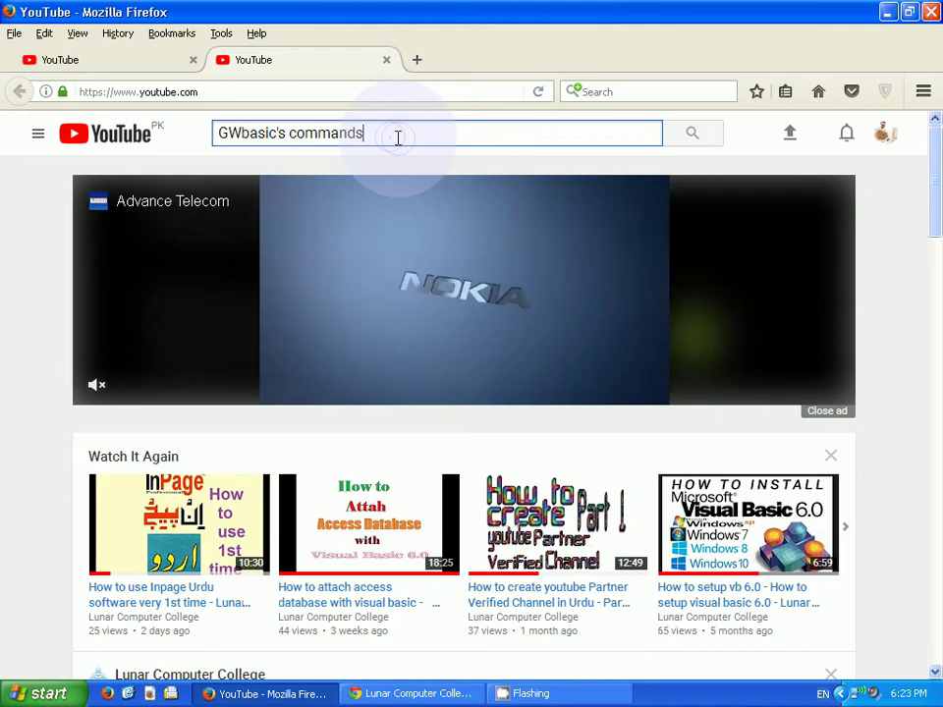
{"action": "key", "text": "BackSpace"}
{"action": "key", "text": "BackSpace"}
{"action": "key", "text": "BackSpace"}
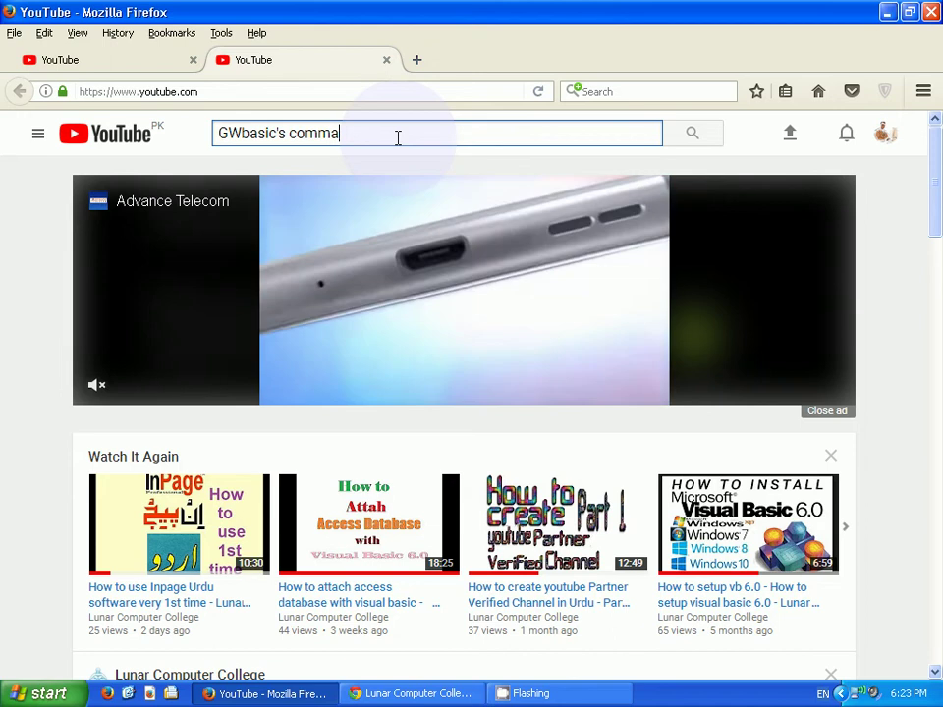
{"action": "key", "text": "BackSpace"}
{"action": "key", "text": "BackSpace"}
{"action": "key", "text": "BackSpace"}
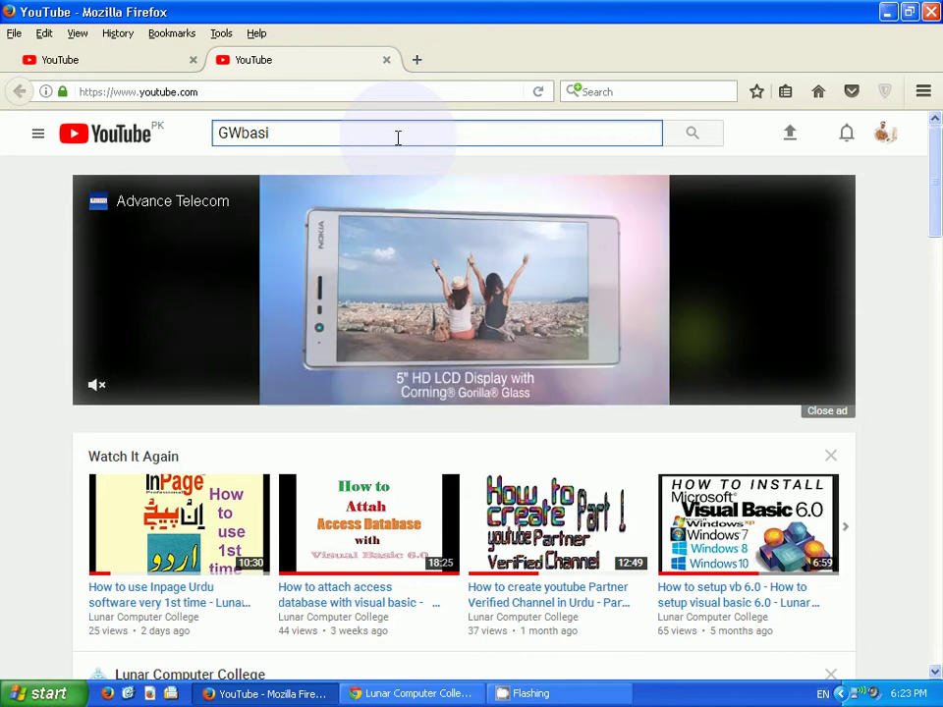
{"action": "type", "text": "c"}
{"action": "left_click", "coordinate": [397, 137]}
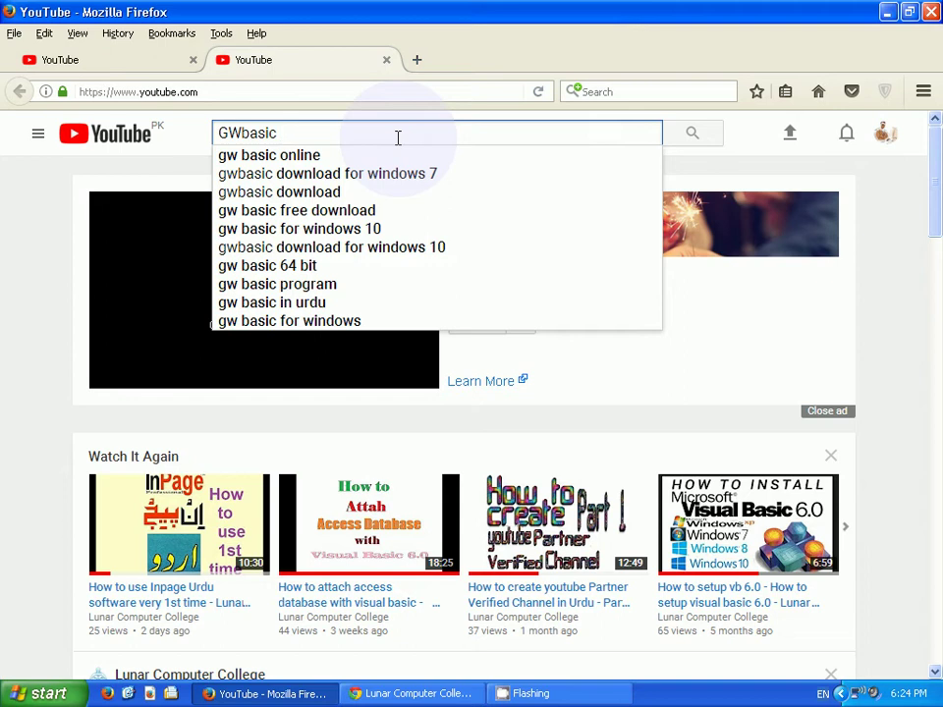
{"action": "type", "text": " c"}
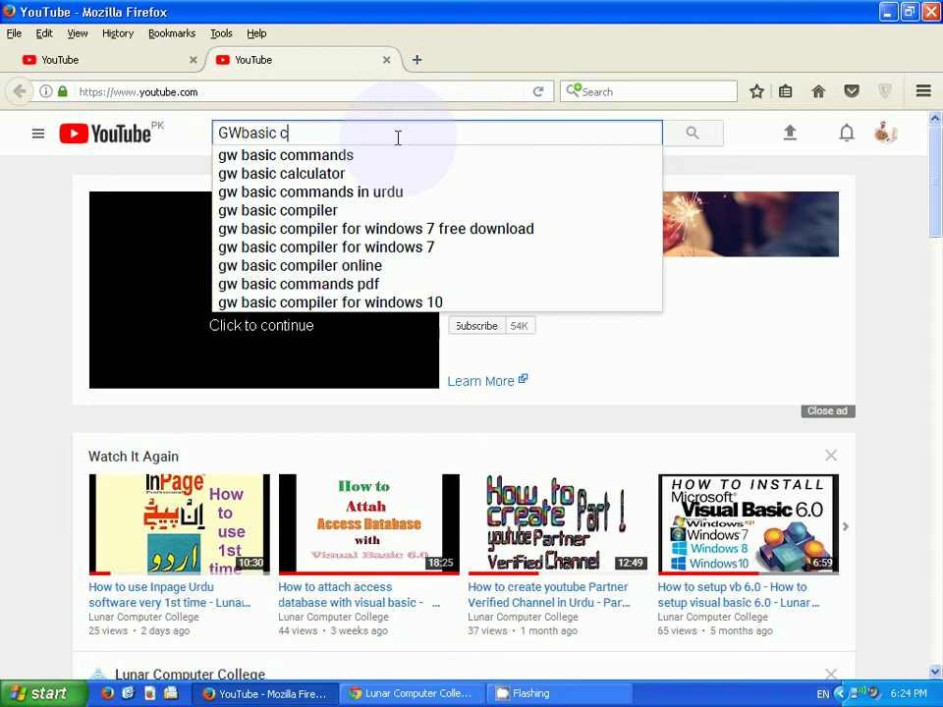
{"action": "key", "text": "Down"}
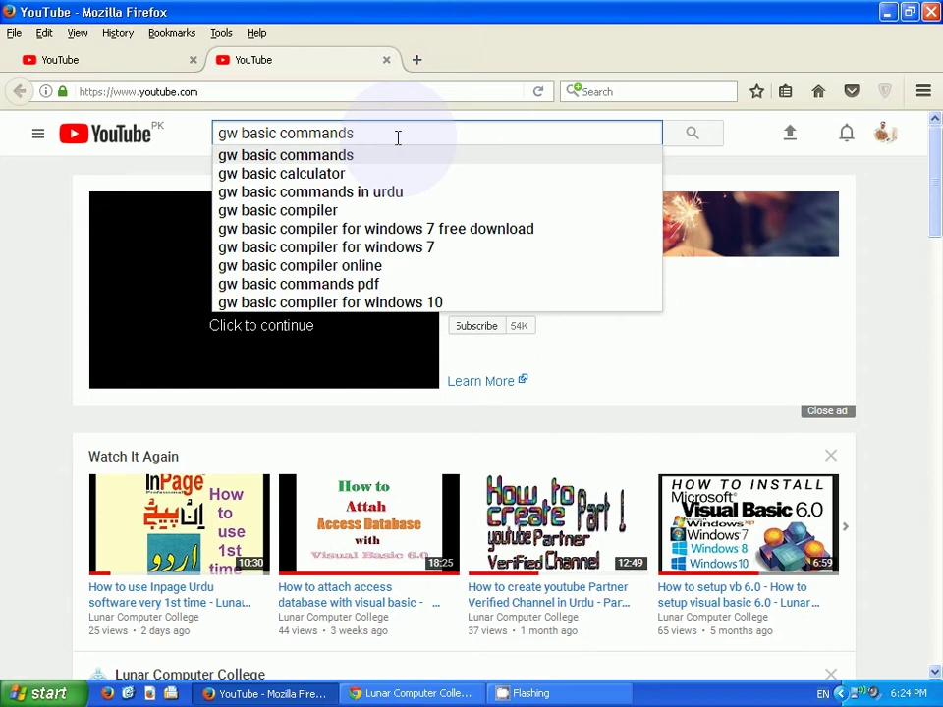
{"action": "key", "text": "Return"}
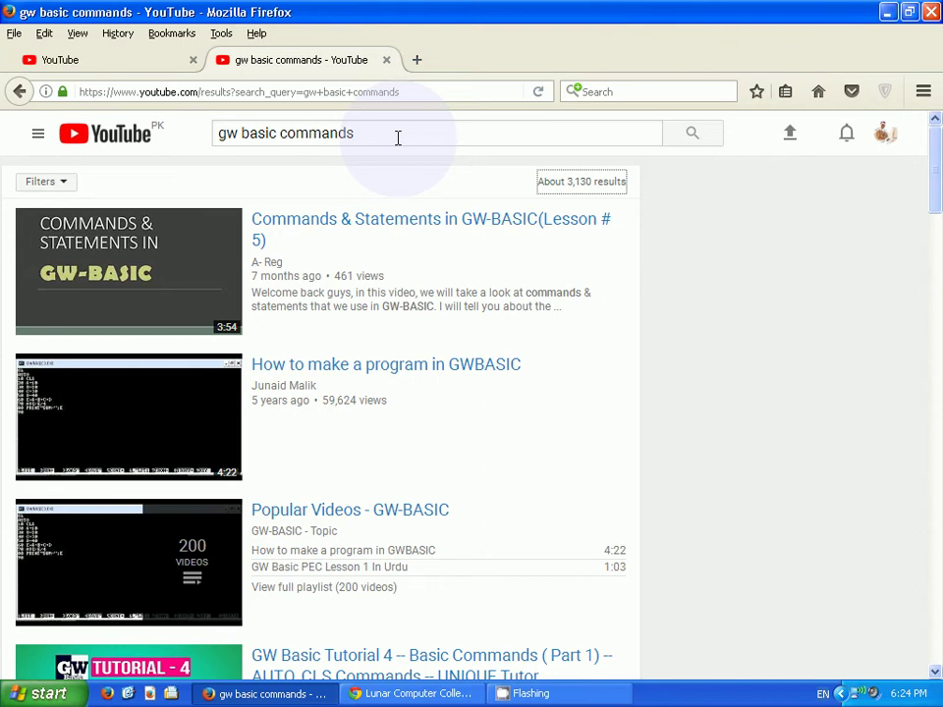
Extend the query to "gw basic commands with examples" and run the search.
{"action": "left_click", "coordinate": [577, 195]}
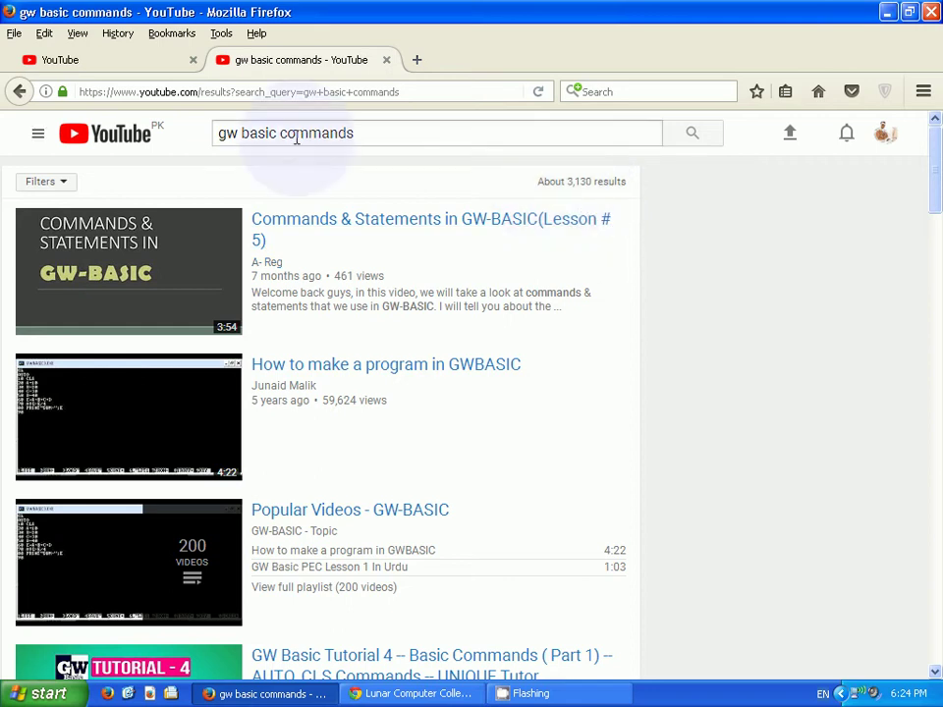
{"action": "left_click", "coordinate": [392, 134]}
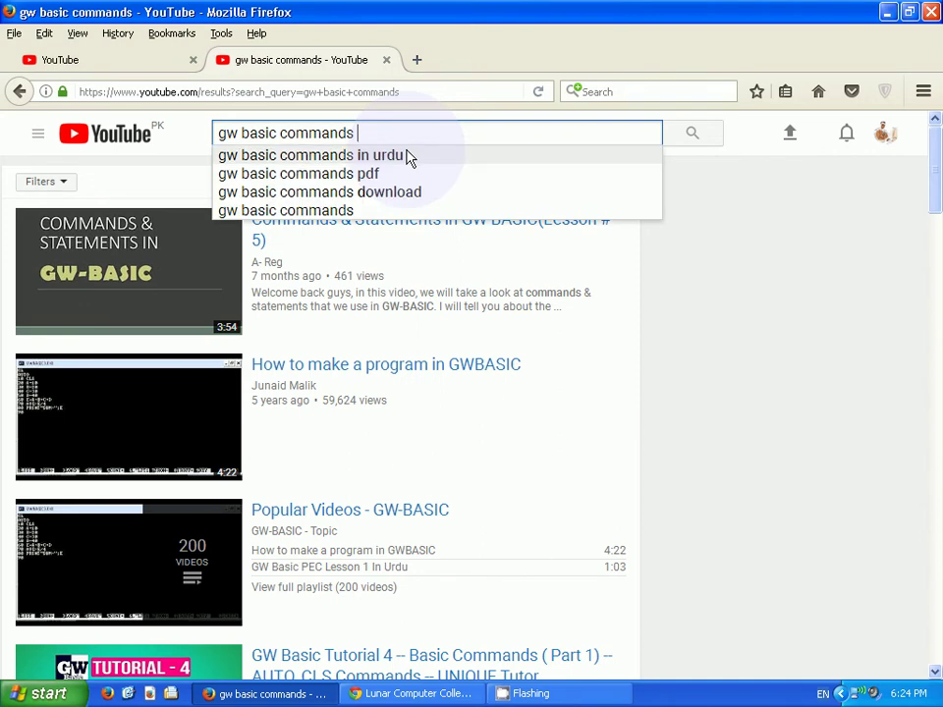
{"action": "type", "text": "in"}
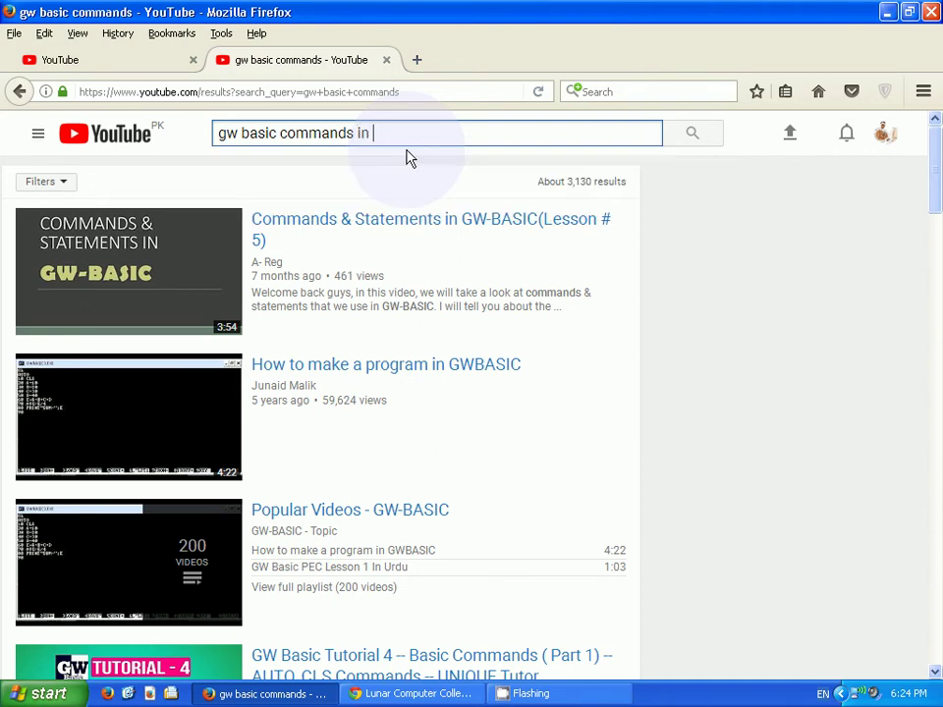
{"action": "key", "text": "BackSpace"}
{"action": "key", "text": "BackSpace"}
{"action": "key", "text": "BackSpace"}
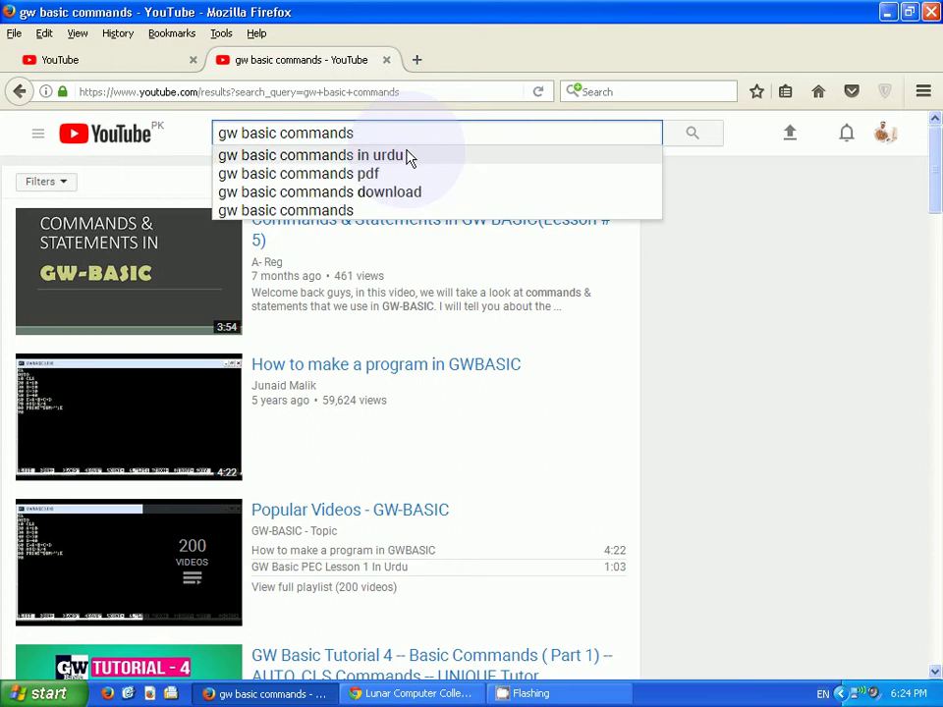
{"action": "type", "text": " with "}
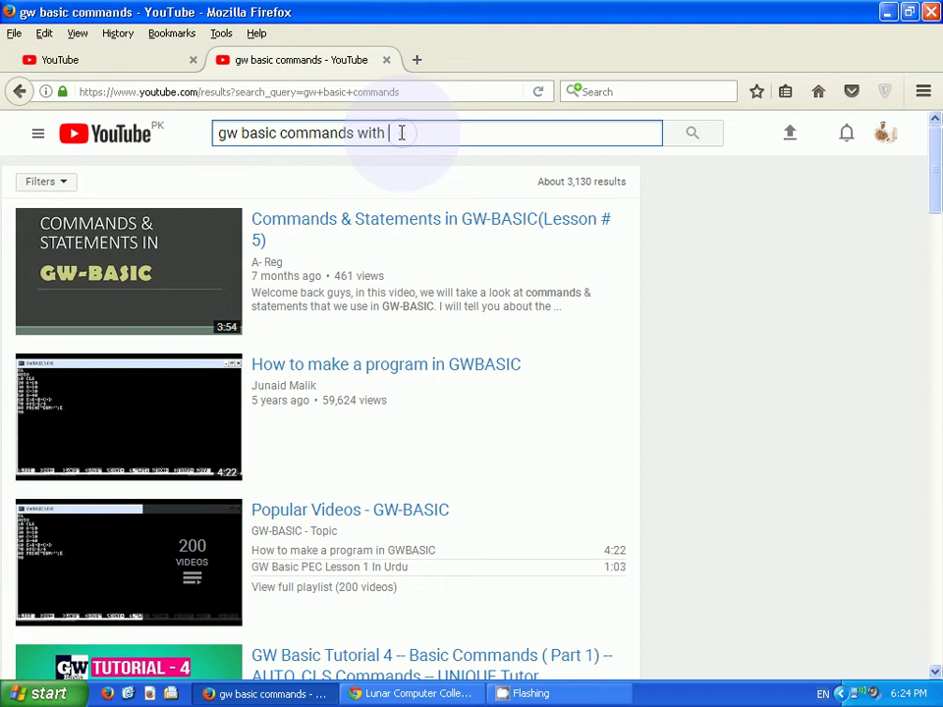
{"action": "type", "text": "e"}
{"action": "type", "text": "xamples"}
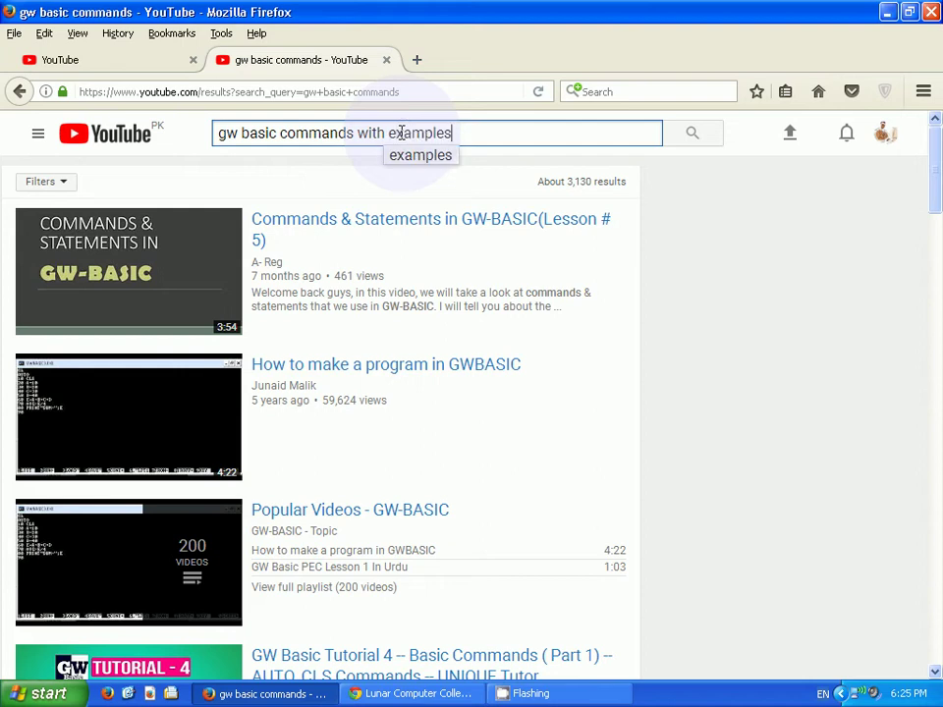
{"action": "key", "text": "Return"}
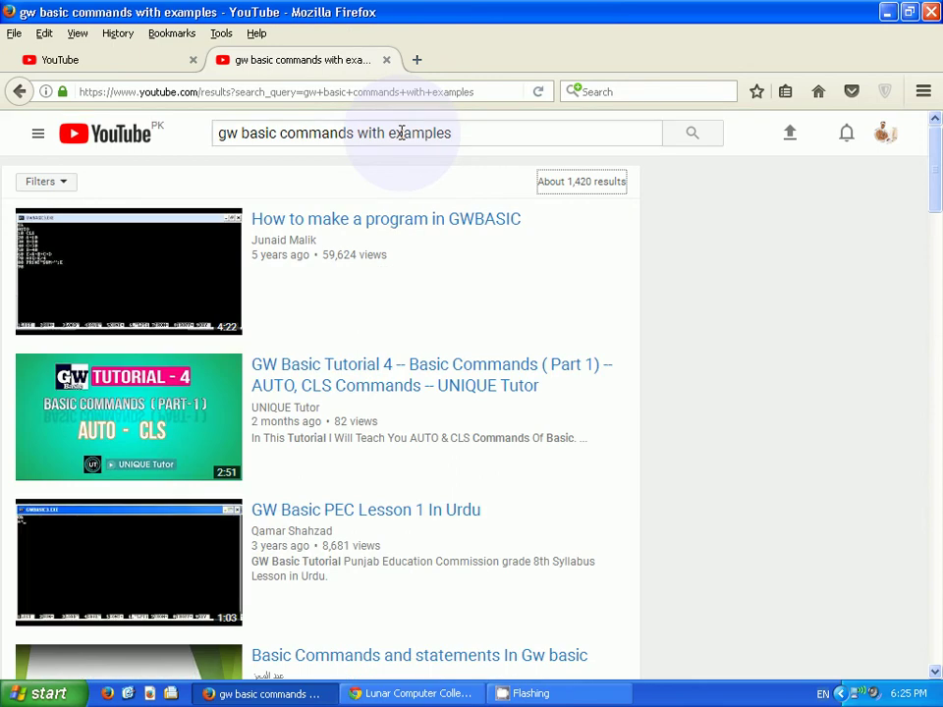
Select the full "gw basic commands with examples" phrase in the search box for copying.
{"action": "left_click", "coordinate": [509, 171]}
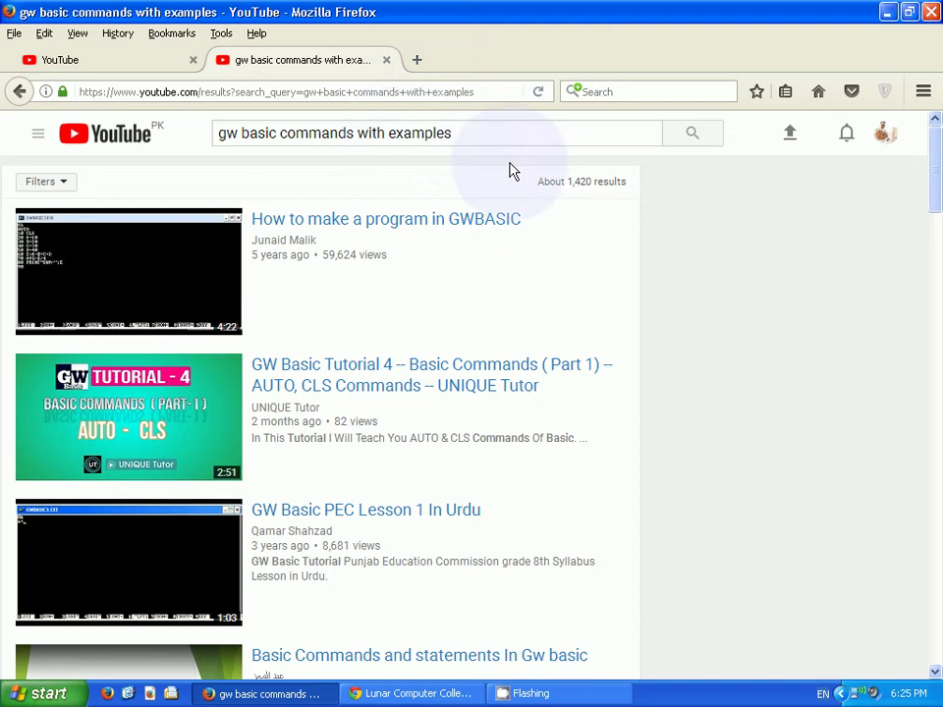
{"action": "left_click", "coordinate": [580, 201]}
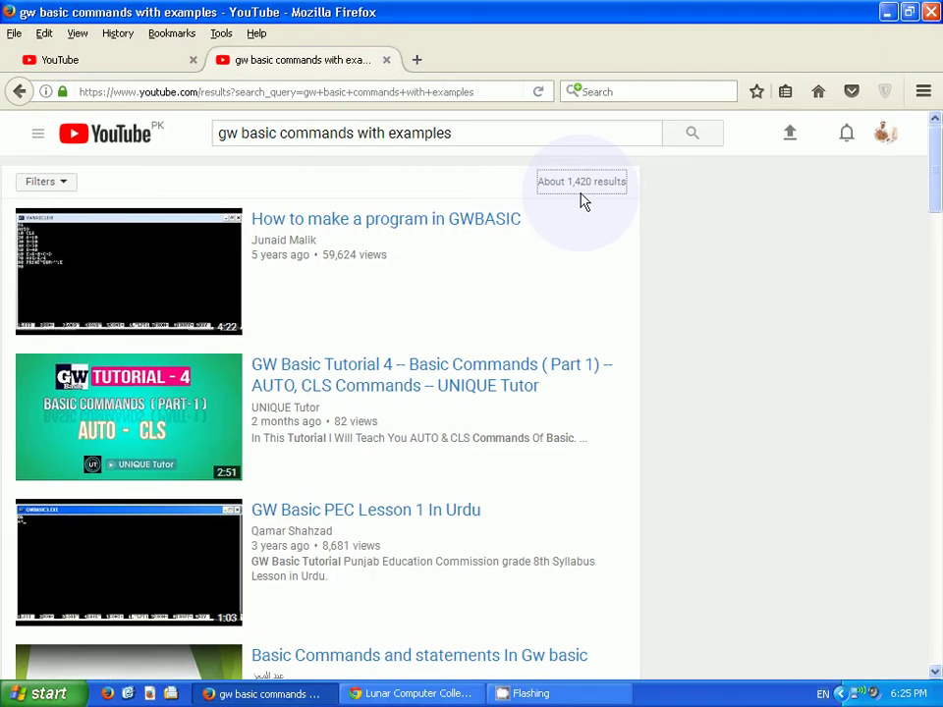
{"action": "left_click", "coordinate": [574, 197]}
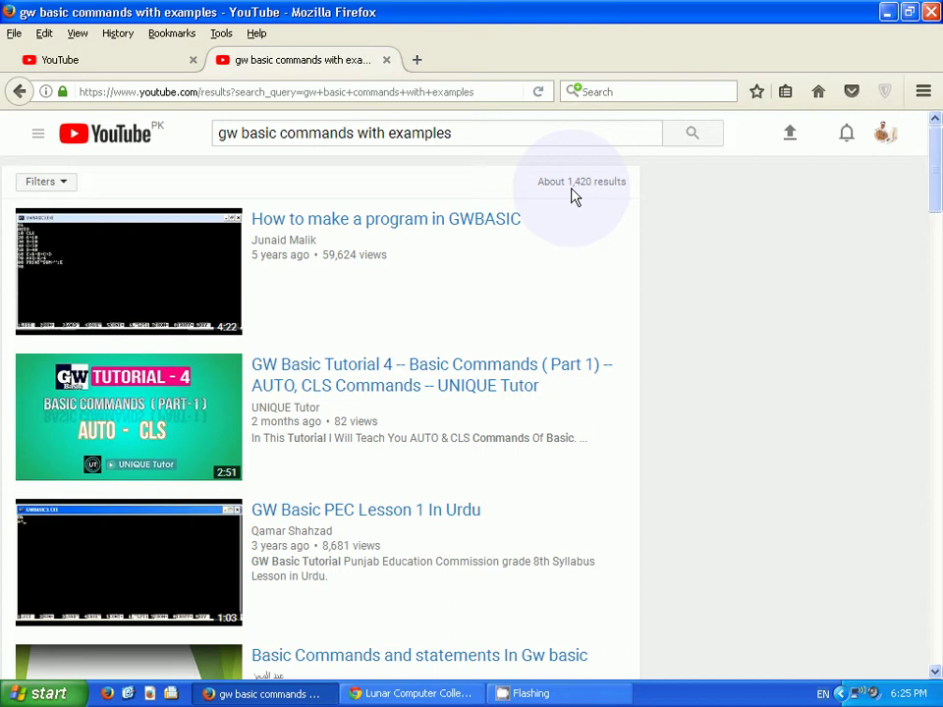
{"action": "left_click_drag", "start_coordinate": [454, 133], "coordinate": [184, 131]}
{"action": "key", "text": "ctrl+c"}
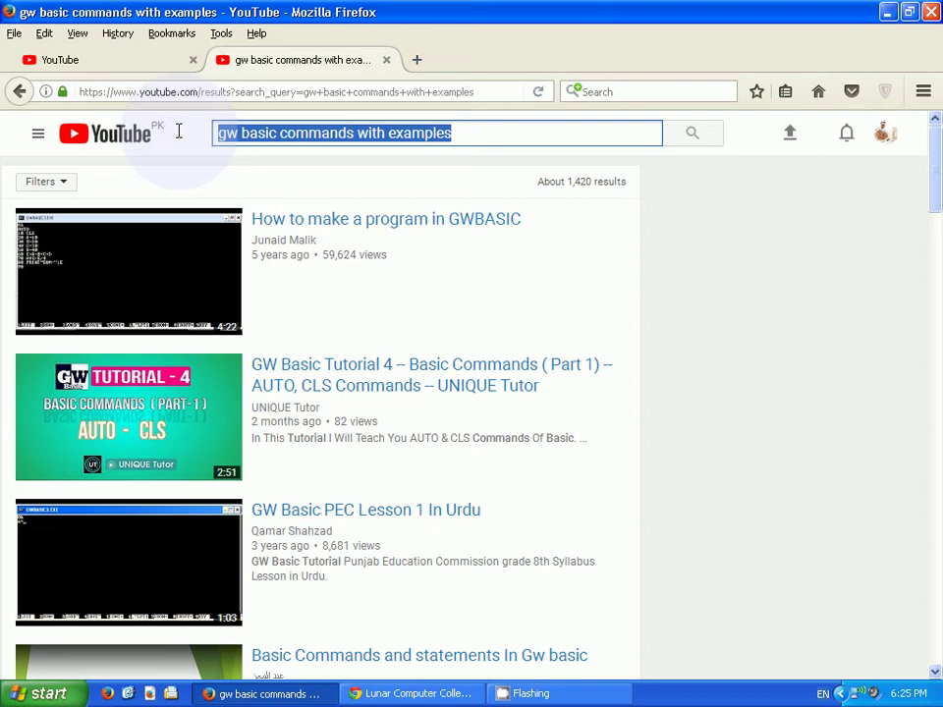
Replace the video title with the pasted phrase "gw basic commands with examples".
{"action": "left_click", "coordinate": [240, 133]}
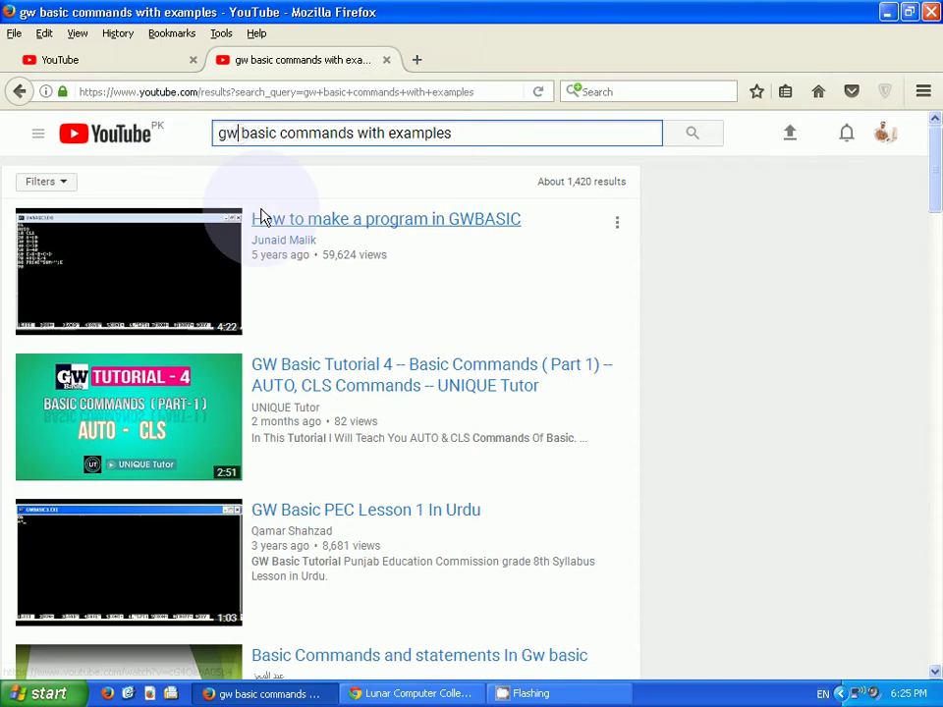
{"action": "left_click", "coordinate": [113, 67]}
{"action": "left_click_drag", "start_coordinate": [164, 526], "coordinate": [3, 521]}
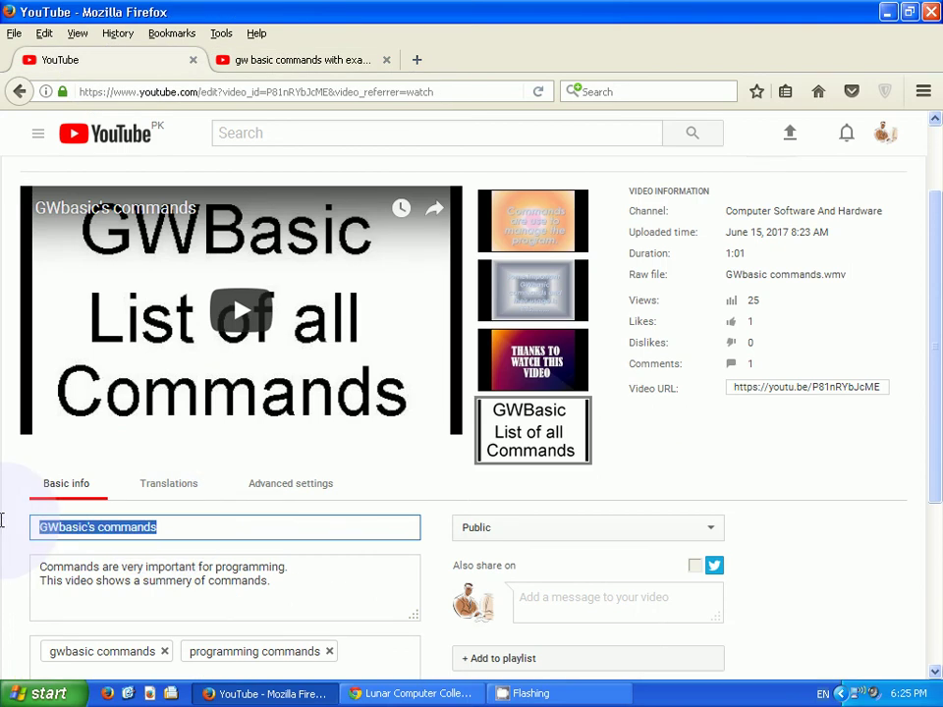
{"action": "key", "text": "ctrl+v"}
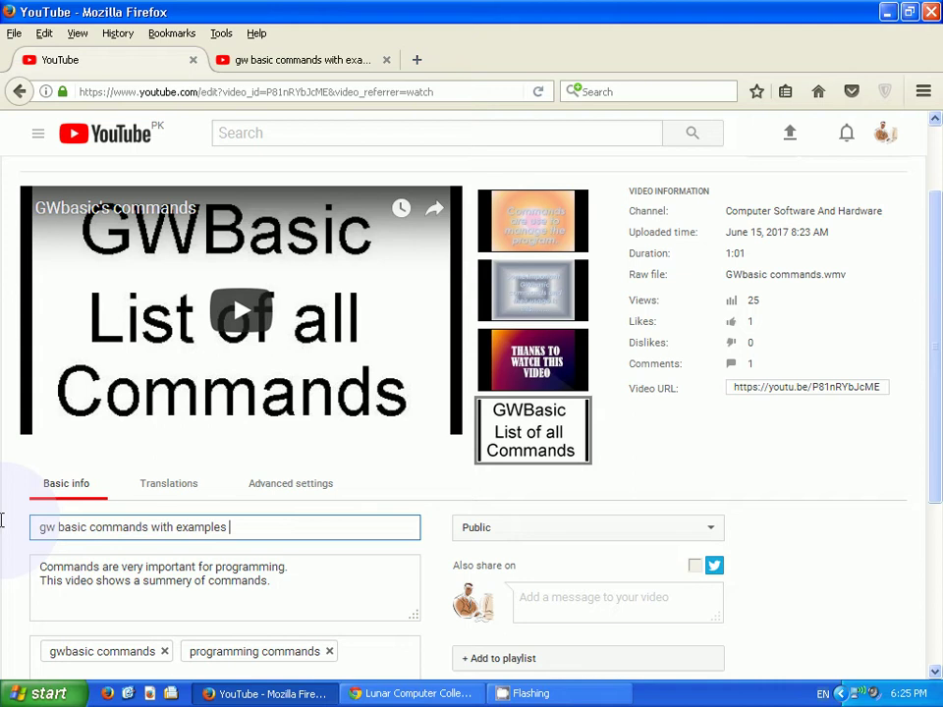
Append " - Computer Software and Hardware" to the video title.
{"action": "type", "text": "-"}
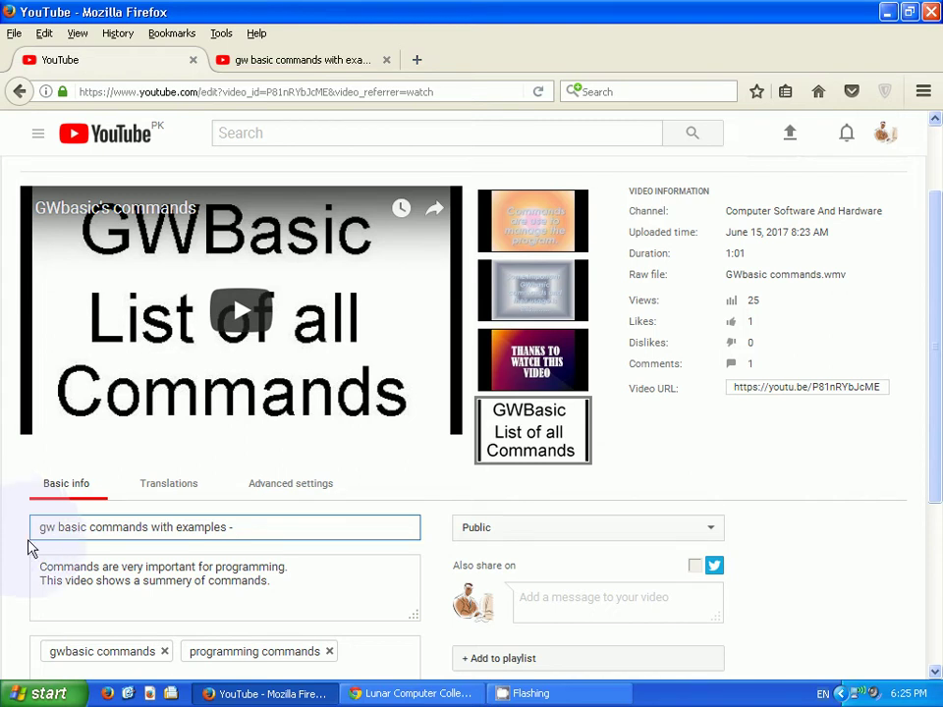
{"action": "scroll", "coordinate": [30, 548], "scroll_direction": "up", "scroll_amount": 2}
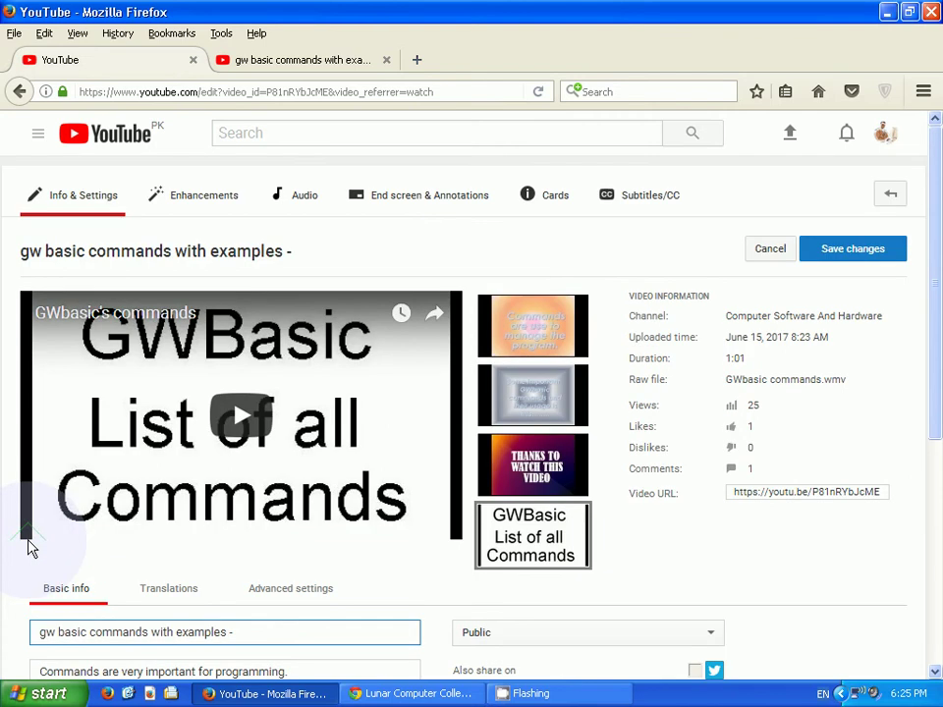
{"action": "scroll", "coordinate": [29, 548], "scroll_direction": "down", "scroll_amount": 6}
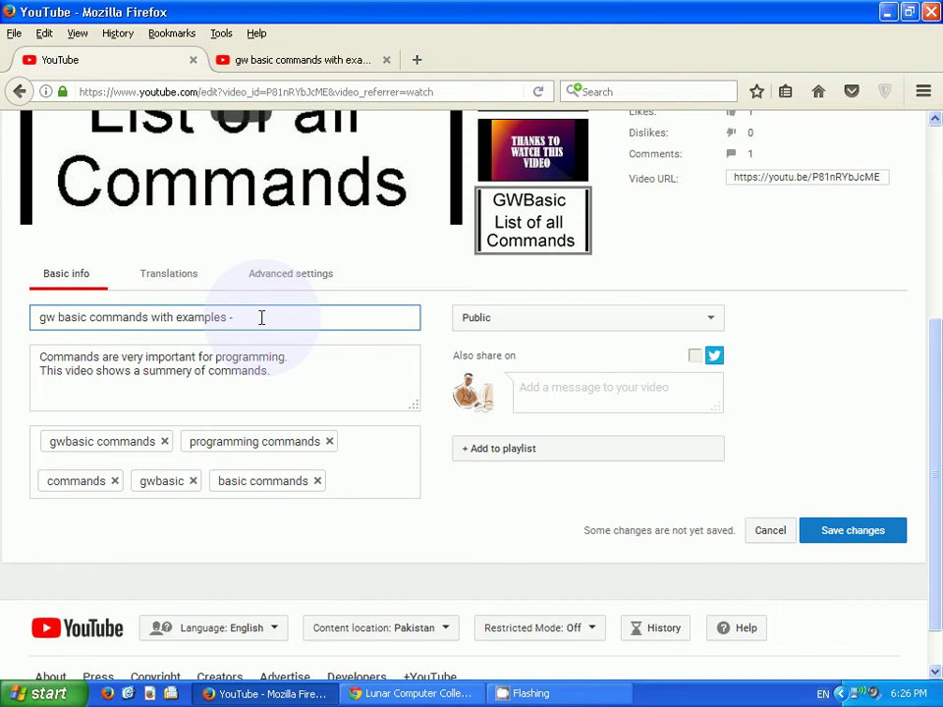
{"action": "type", "text": "Computer Software and Hardware"}
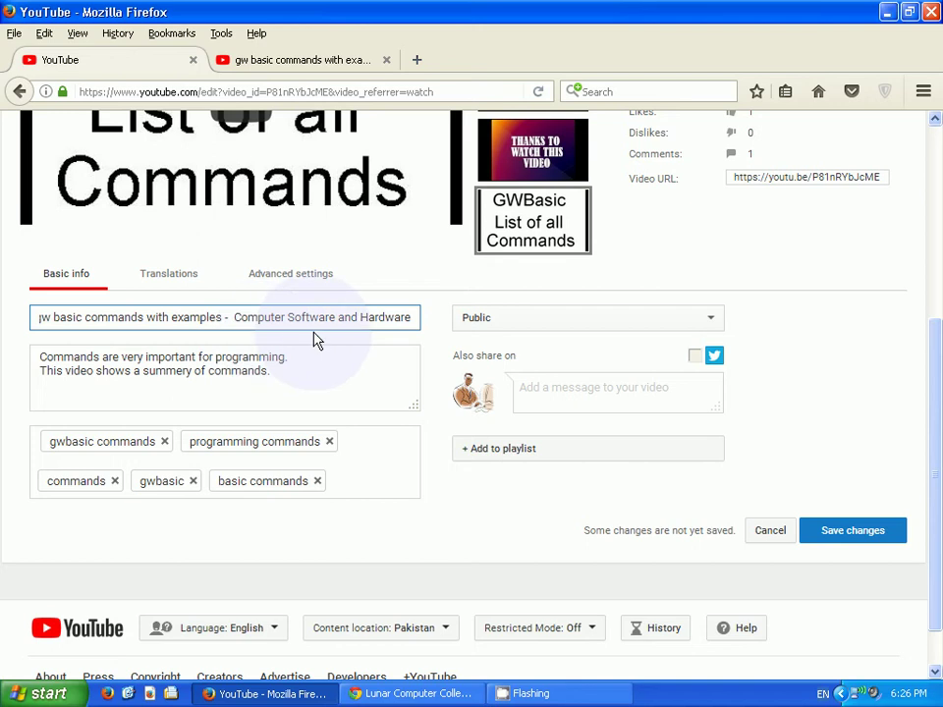
{"action": "left_click", "coordinate": [487, 452]}
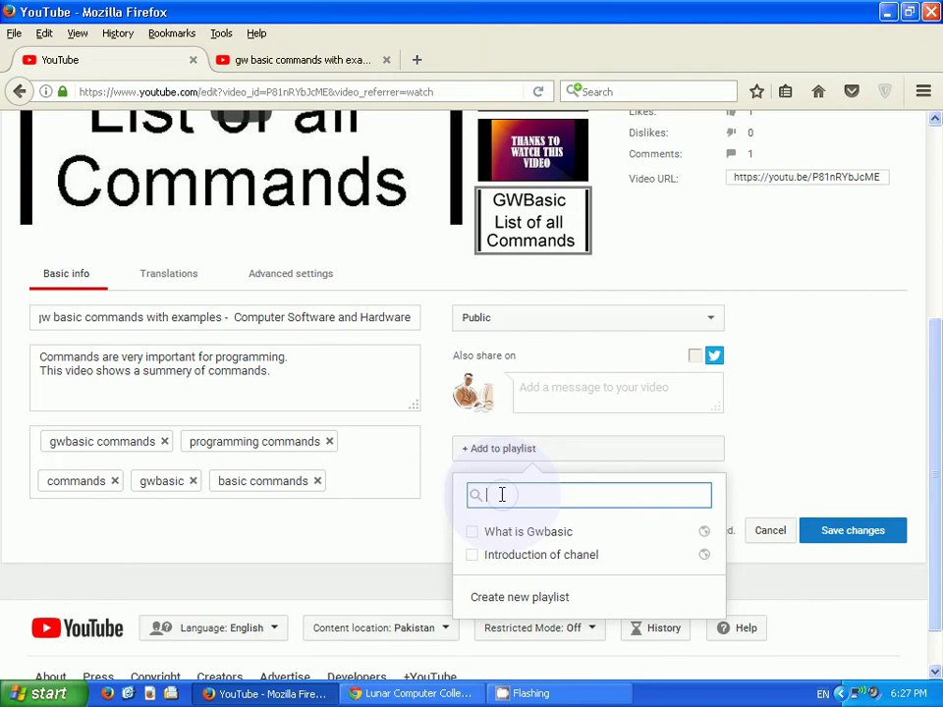
Create a new playlist named GwBASIC and add the video to it.
{"action": "type", "text": "Gw"}
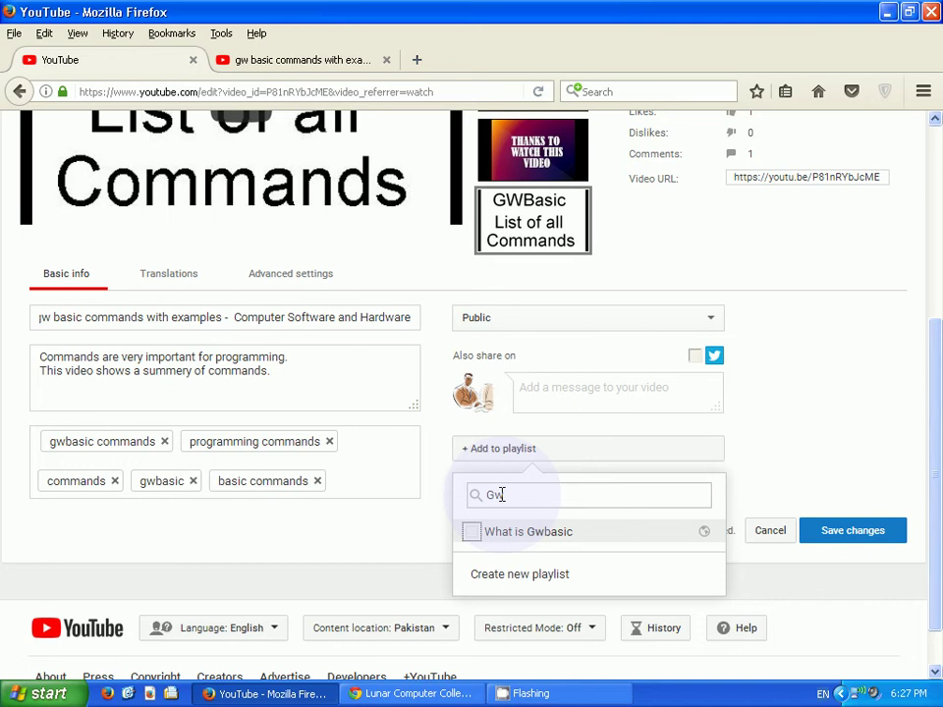
{"action": "type", "text": "BASIC"}
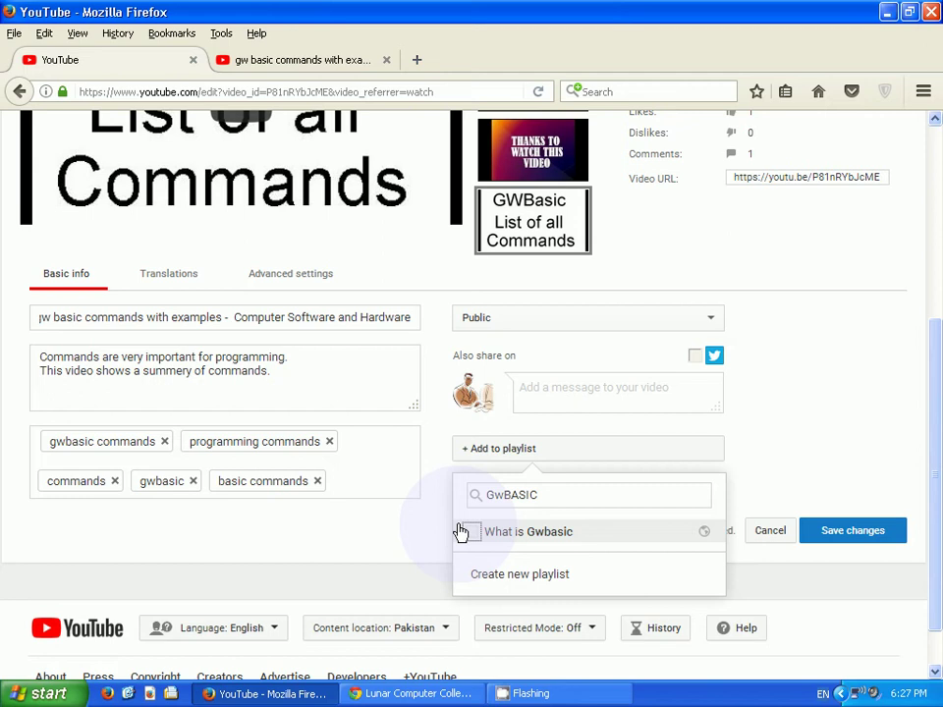
{"action": "left_click", "coordinate": [536, 498]}
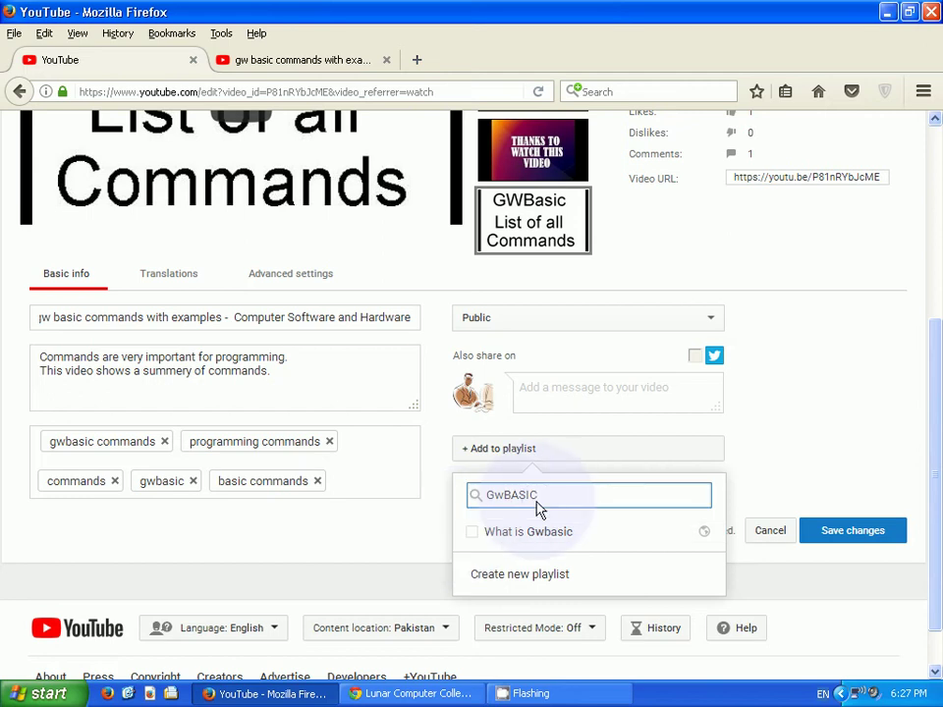
{"action": "left_click", "coordinate": [501, 574]}
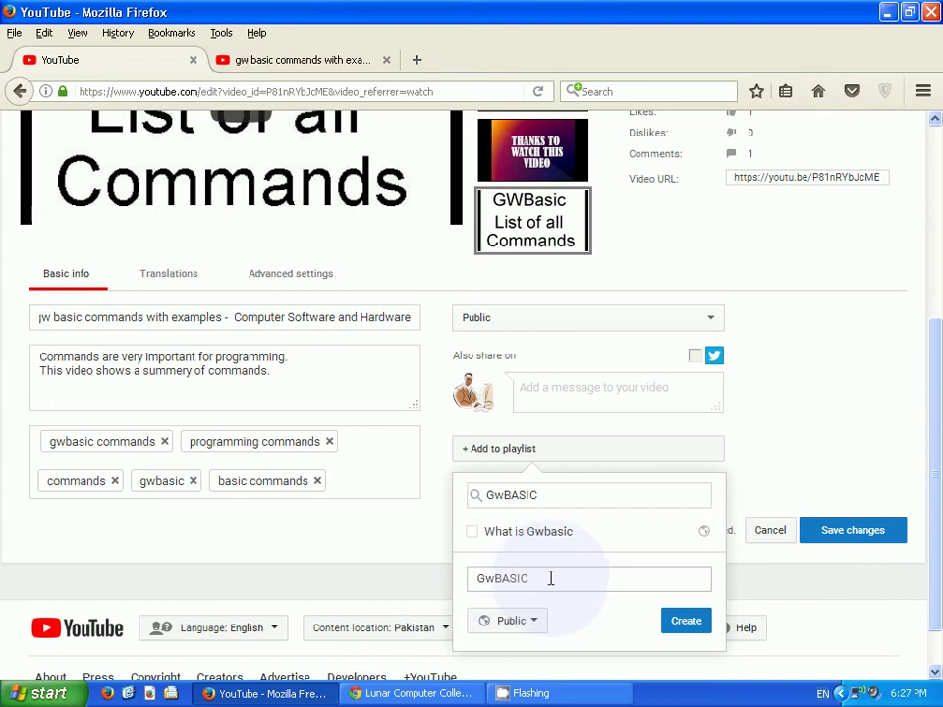
{"action": "left_click", "coordinate": [674, 621]}
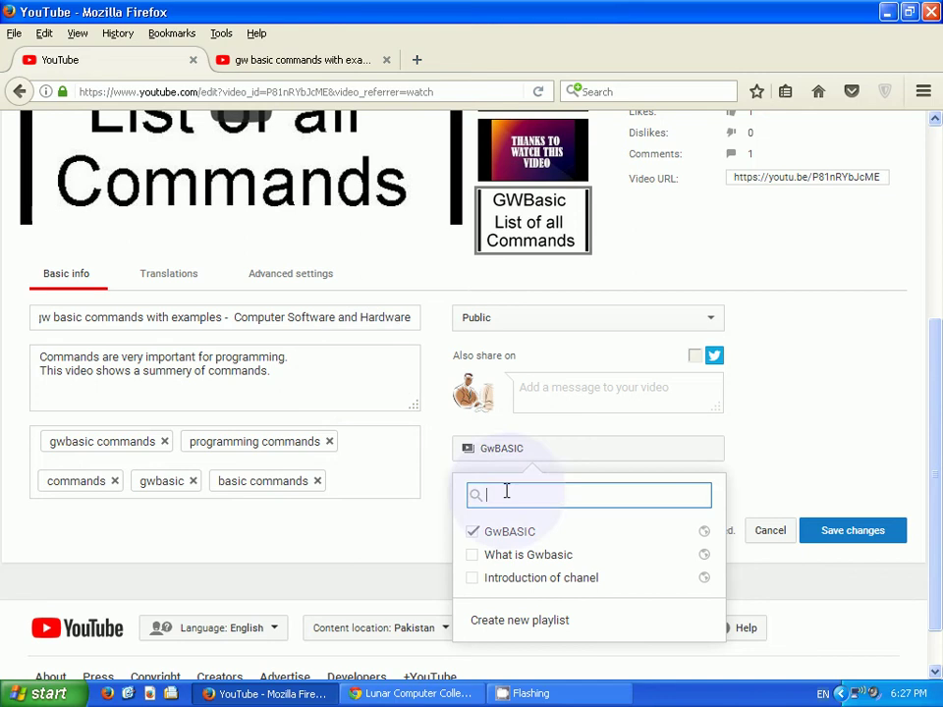
{"action": "left_click", "coordinate": [373, 474]}
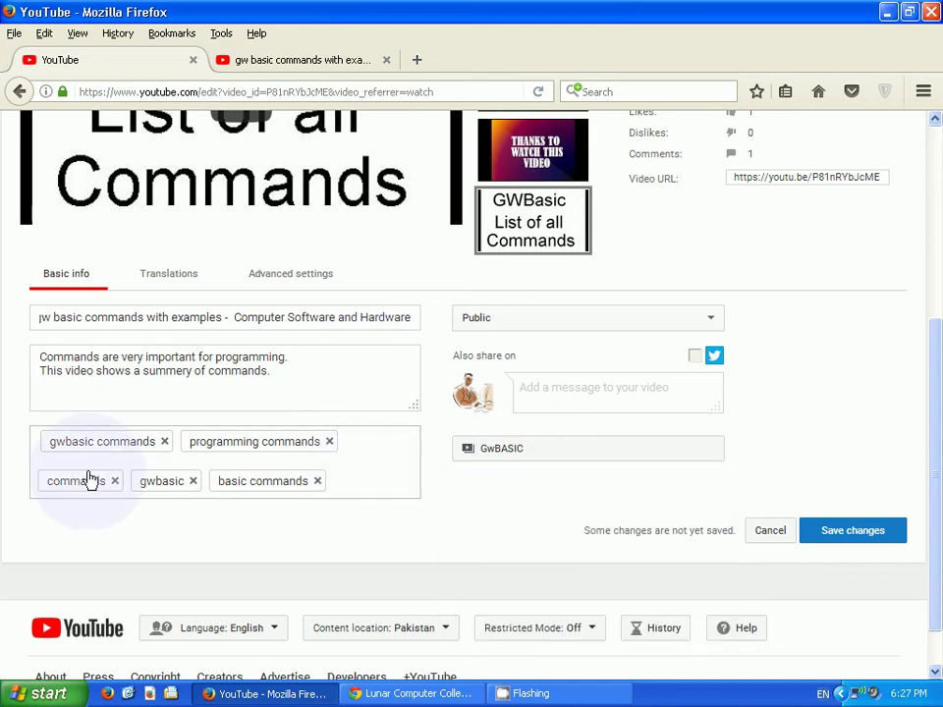
{"action": "left_click", "coordinate": [355, 477]}
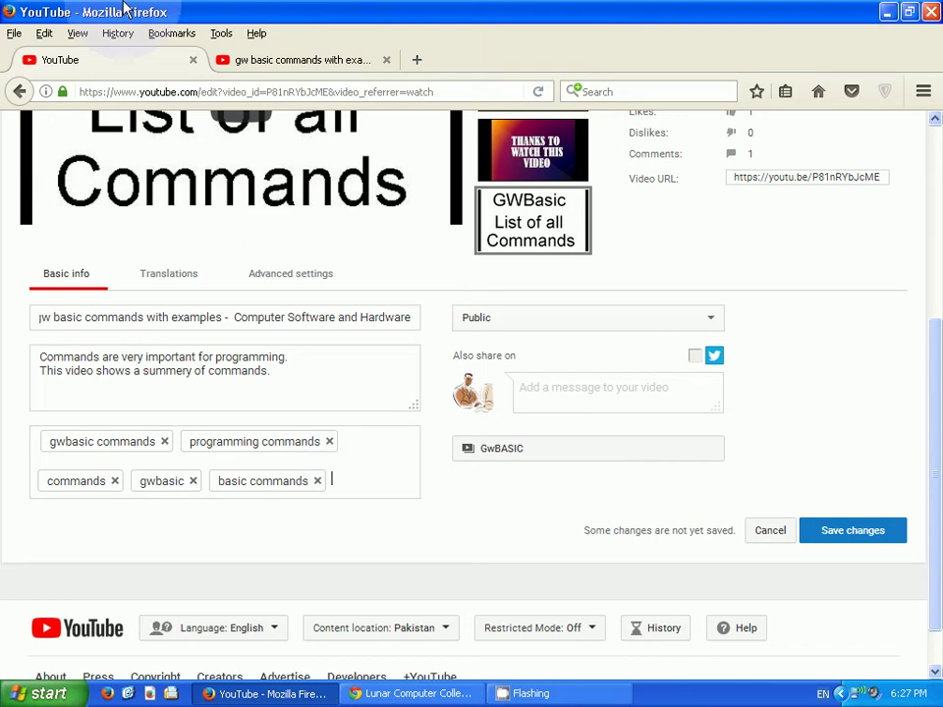
Trim the search query to "gwbasic", select that word, and open a new empty tab.
{"action": "left_click", "coordinate": [236, 62]}
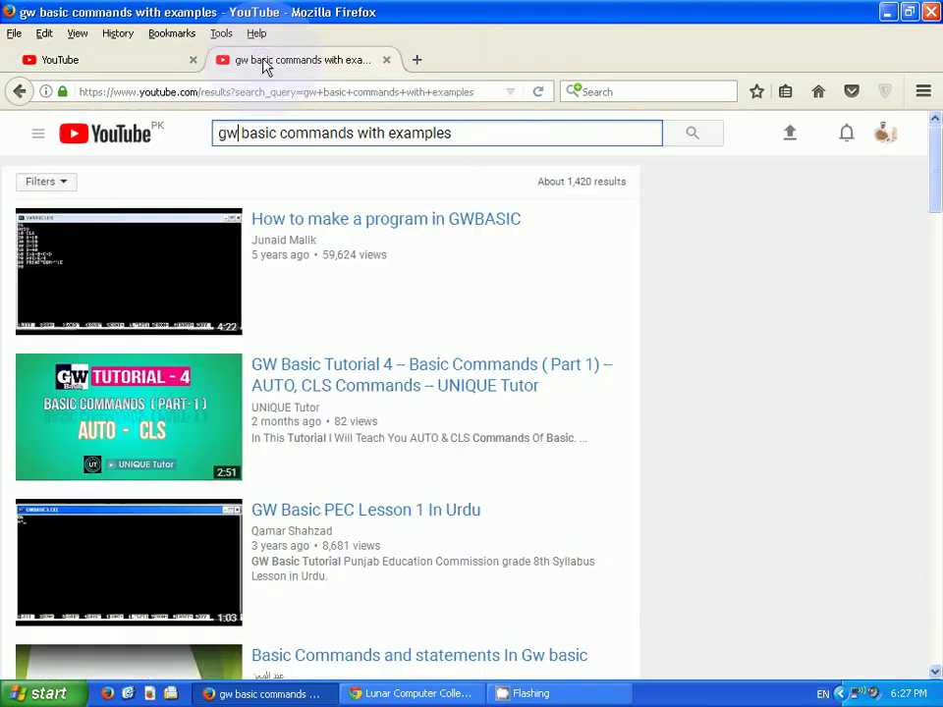
{"action": "left_click", "coordinate": [479, 133]}
{"action": "key", "text": "BackSpace"}
{"action": "key", "text": "BackSpace"}
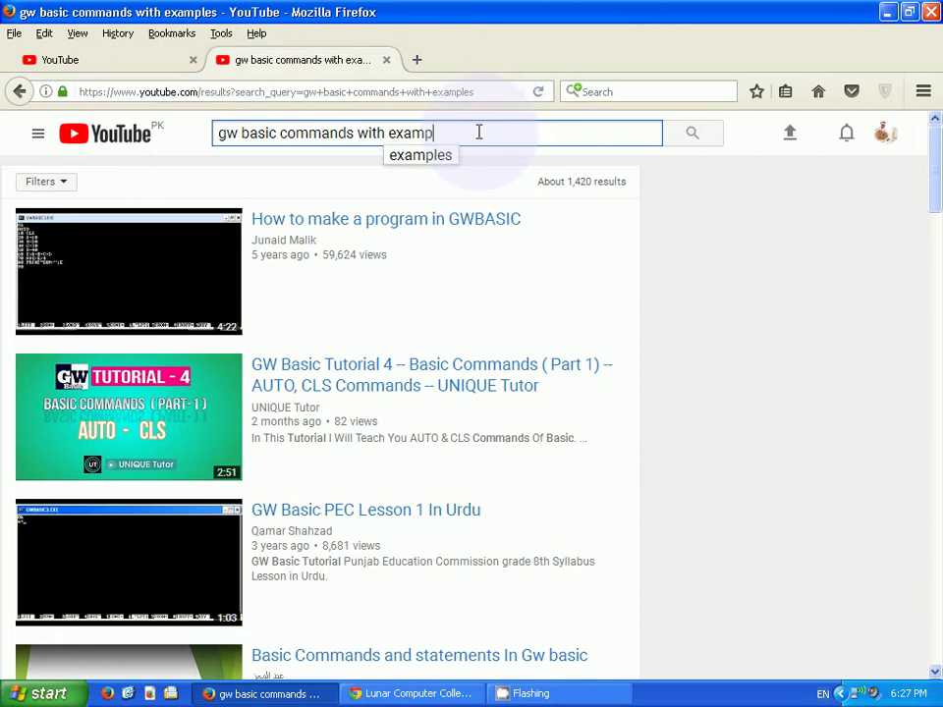
{"action": "key", "text": "BackSpace"}
{"action": "key", "text": "BackSpace"}
{"action": "key", "text": "BackSpace"}
{"action": "key", "text": "BackSpace"}
{"action": "key", "text": "BackSpace"}
{"action": "key", "text": "BackSpace"}
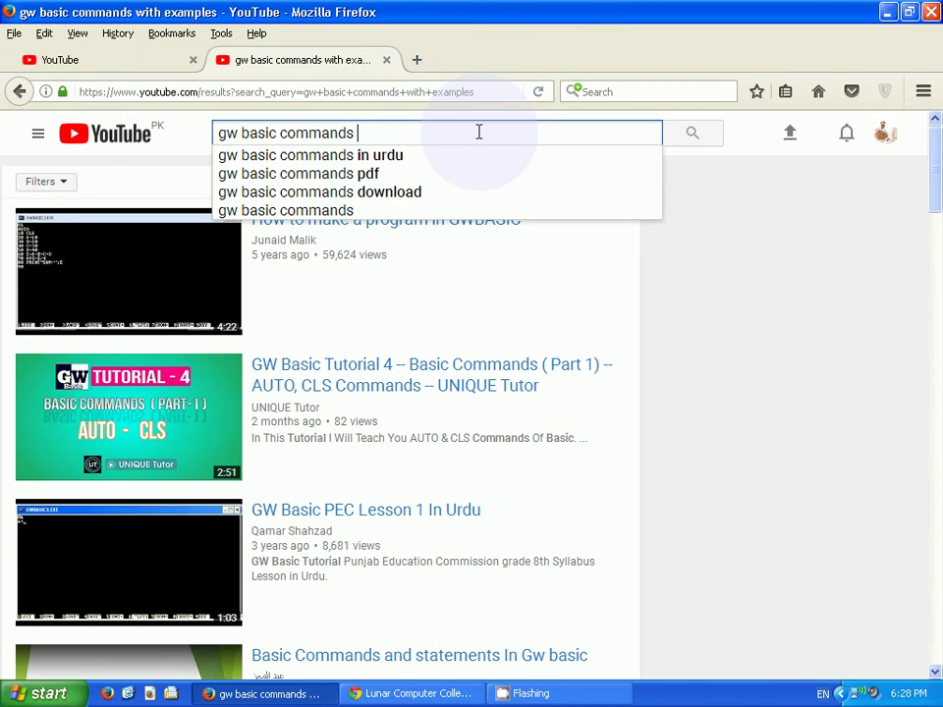
{"action": "key", "text": "BackSpace"}
{"action": "key", "text": "BackSpace"}
{"action": "key", "text": "BackSpace"}
{"action": "key", "text": "BackSpace"}
{"action": "key", "text": "BackSpace"}
{"action": "key", "text": "BackSpace"}
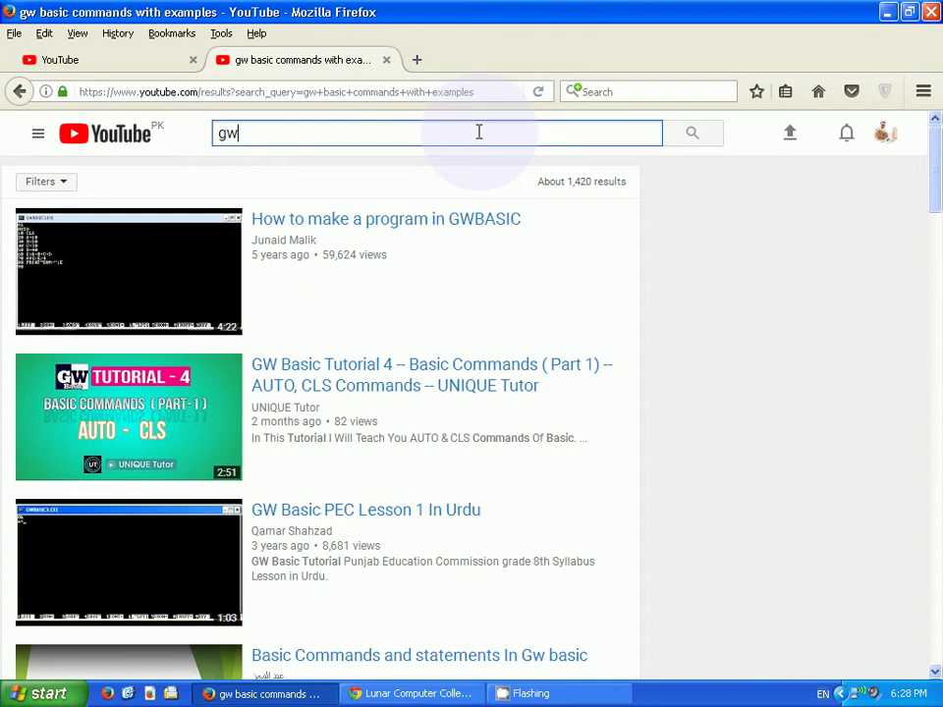
{"action": "type", "text": "basic"}
{"action": "left_click", "coordinate": [479, 132]}
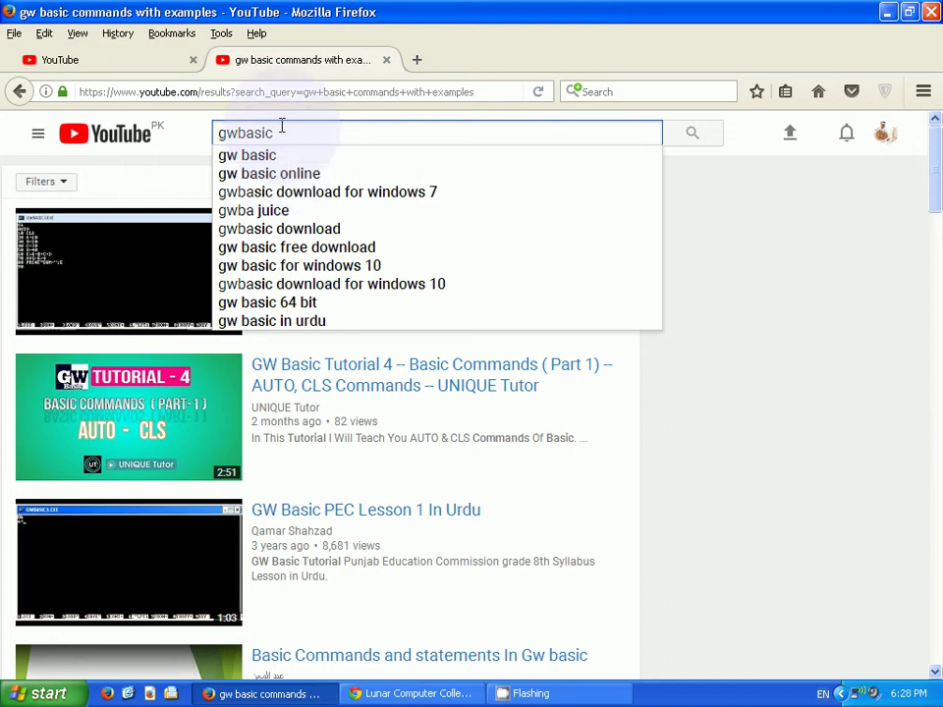
{"action": "double_click", "coordinate": [402, 133]}
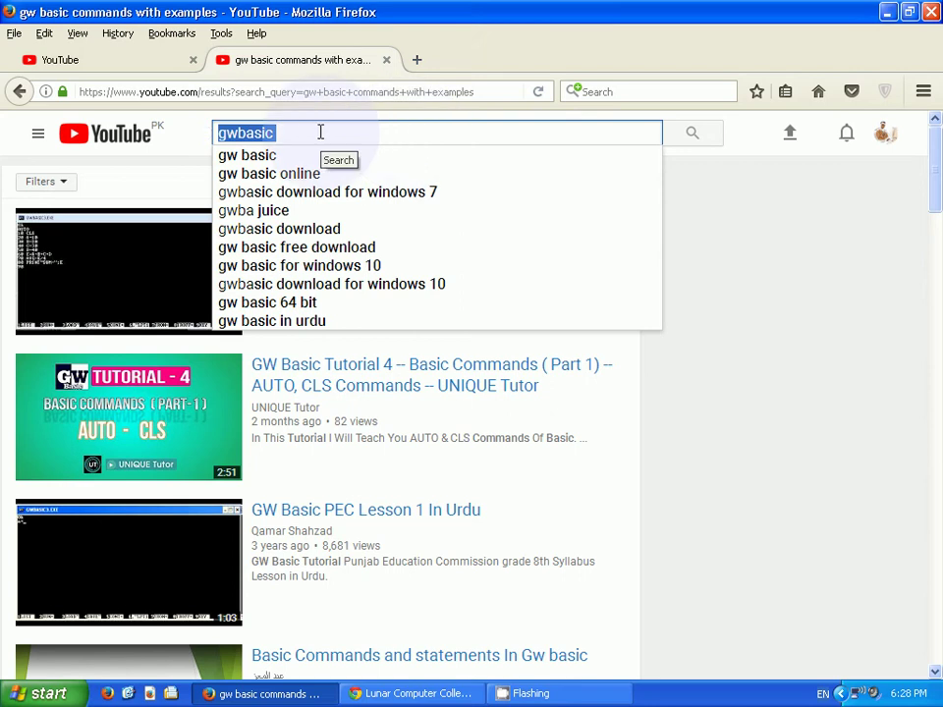
{"action": "left_click", "coordinate": [418, 61]}
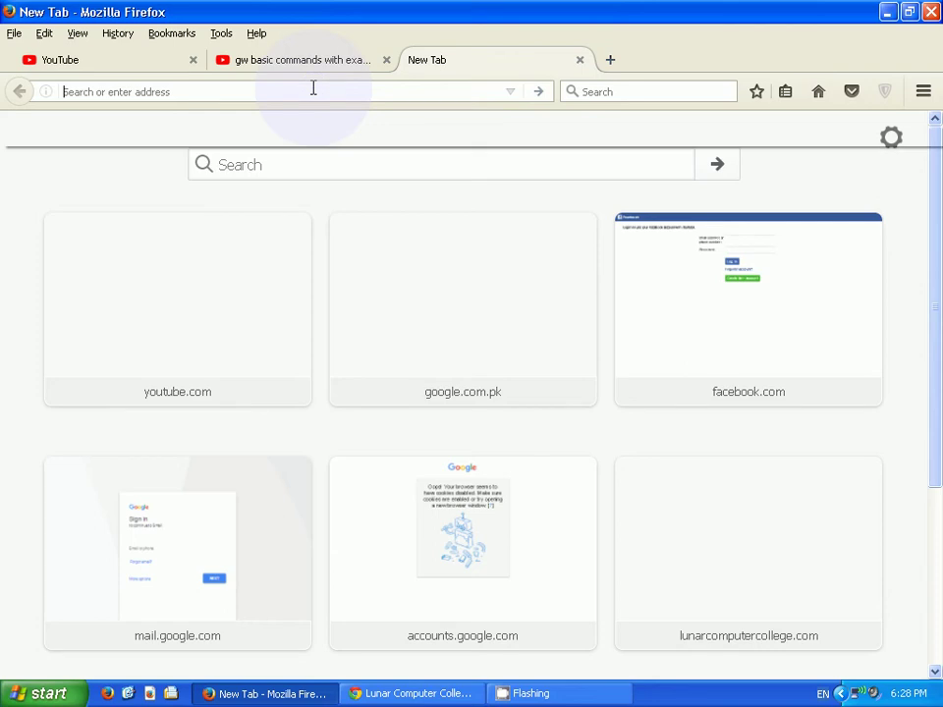
Open the BetterWayToWeb site and copy 'gw basic commands with examples' from the video title.
{"action": "type", "text": "better"}
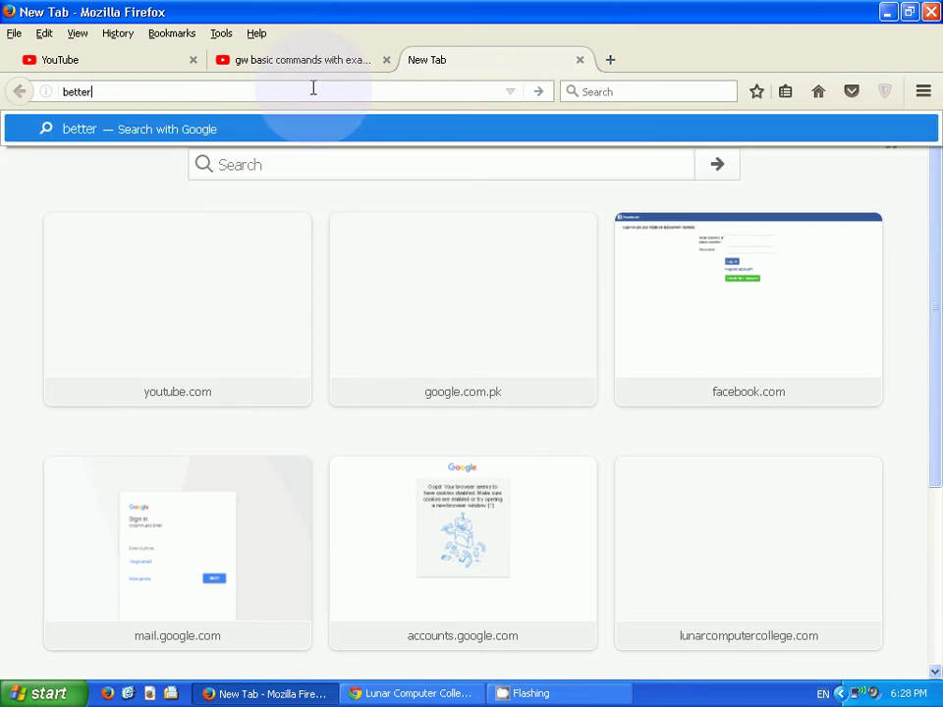
{"action": "type", "text": "way to"}
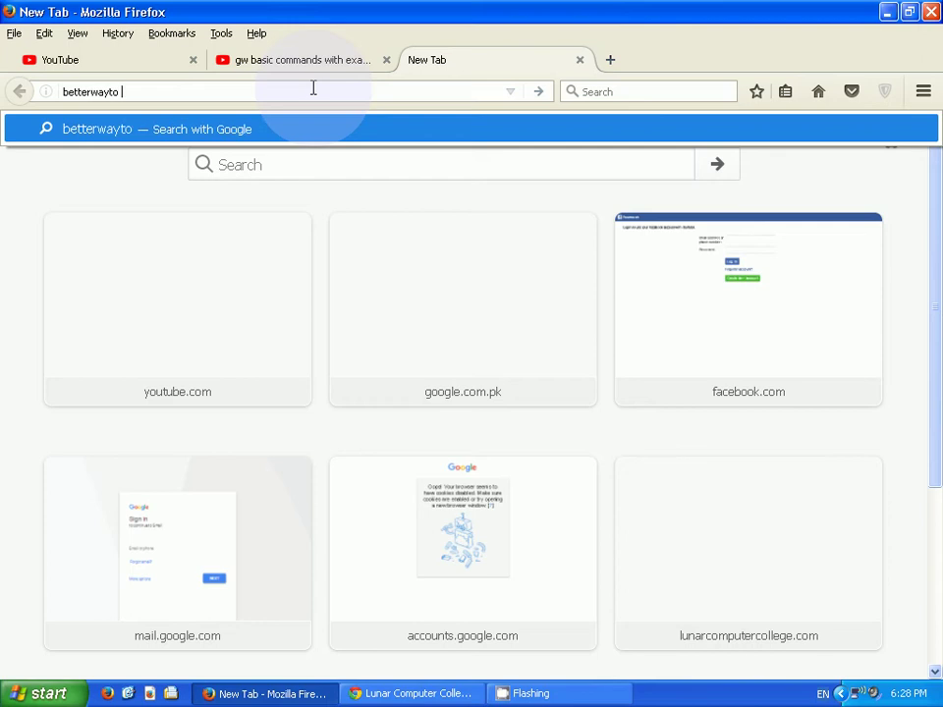
{"action": "type", "text": "web"}
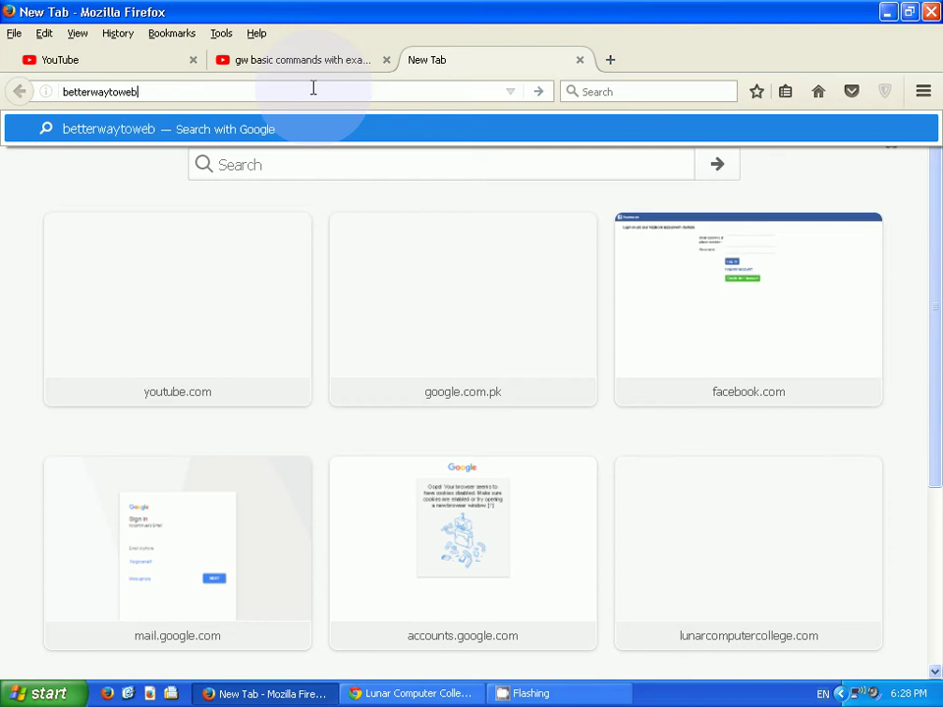
{"action": "key", "text": "ctrl+Return"}
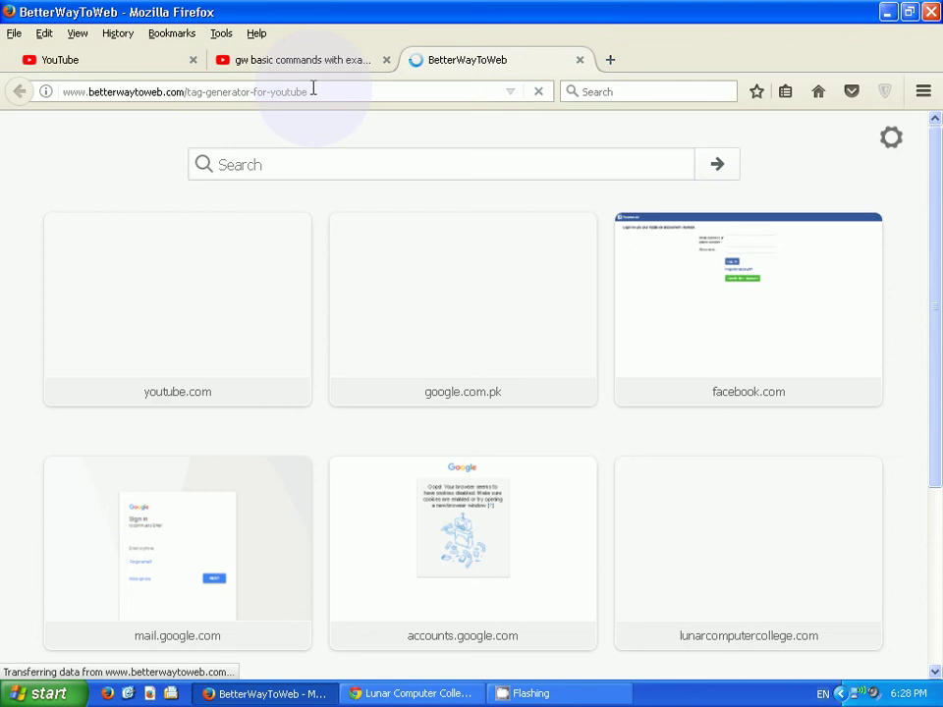
{"action": "left_click", "coordinate": [101, 65]}
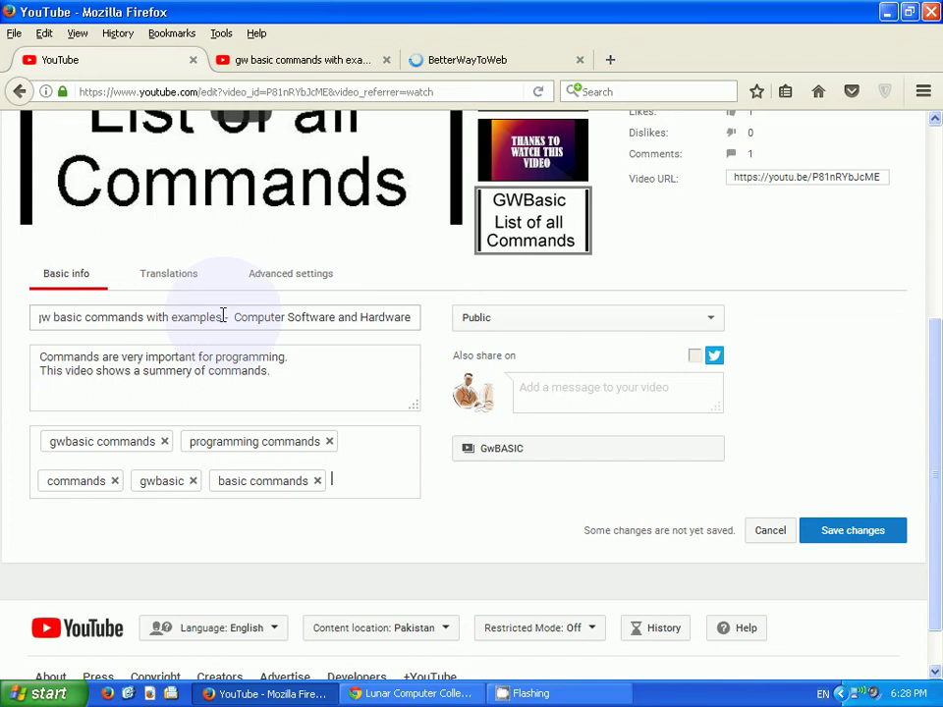
{"action": "left_click_drag", "start_coordinate": [223, 315], "coordinate": [4, 316]}
{"action": "key", "text": "ctrl+c"}
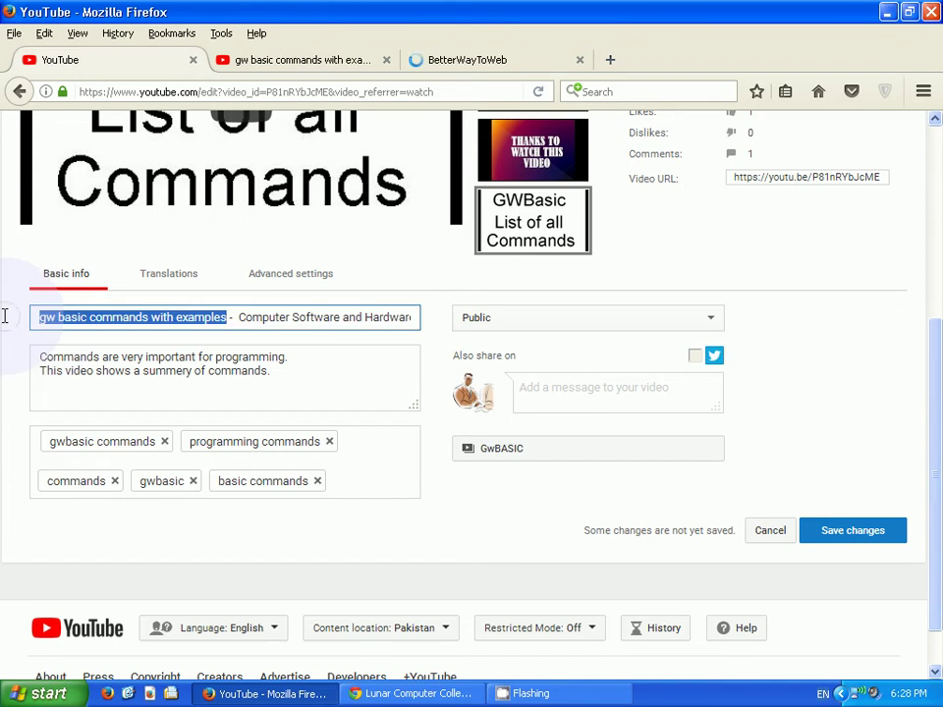
Generate tags for 'gw basic commands with examples' in the Tag Generator and select the resulting tag list.
{"action": "left_click", "coordinate": [466, 63]}
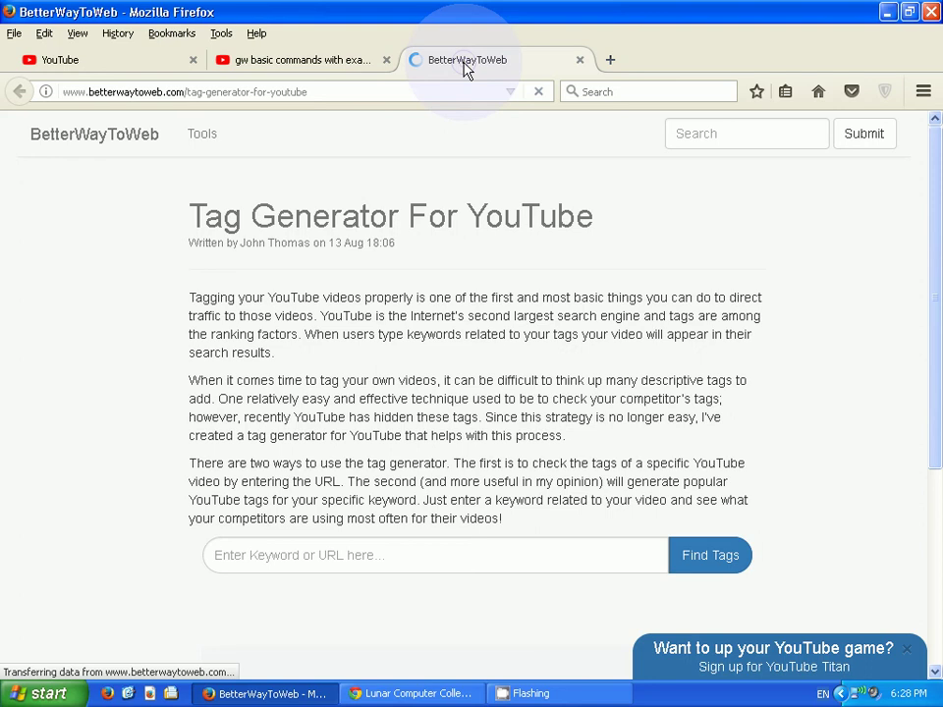
{"action": "scroll", "coordinate": [293, 327], "scroll_direction": "down", "scroll_amount": 5}
{"action": "left_click", "coordinate": [281, 264]}
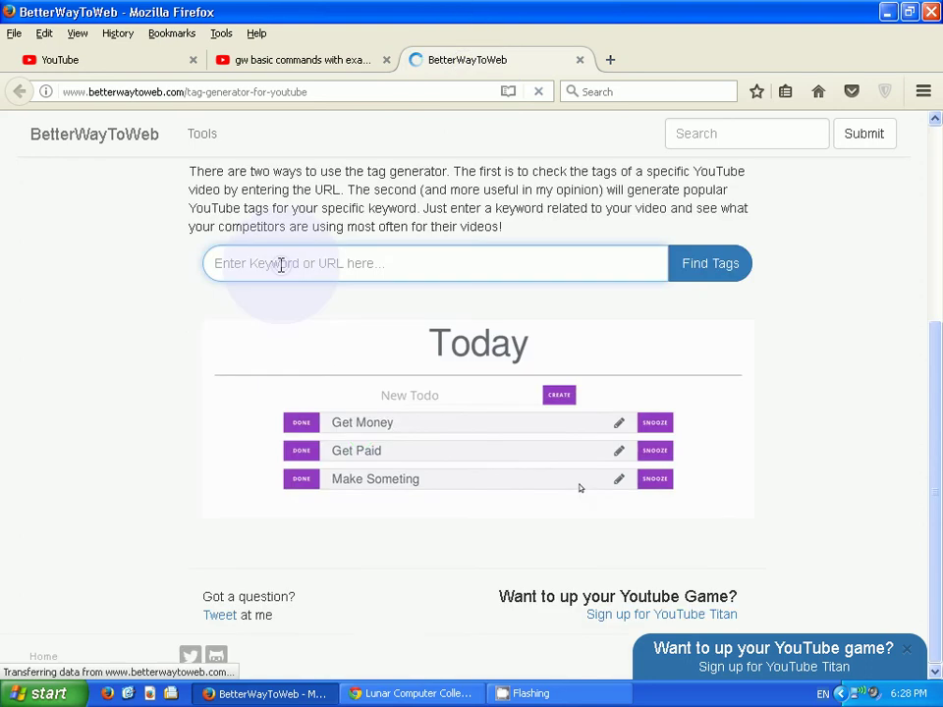
{"action": "key", "text": "ctrl+v"}
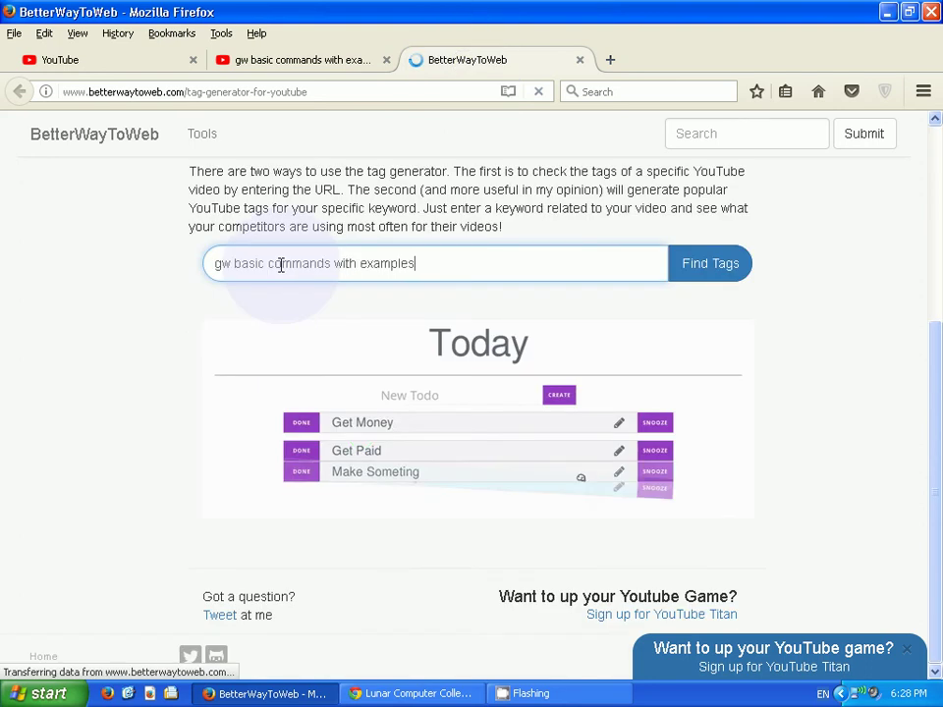
{"action": "left_click", "coordinate": [722, 274]}
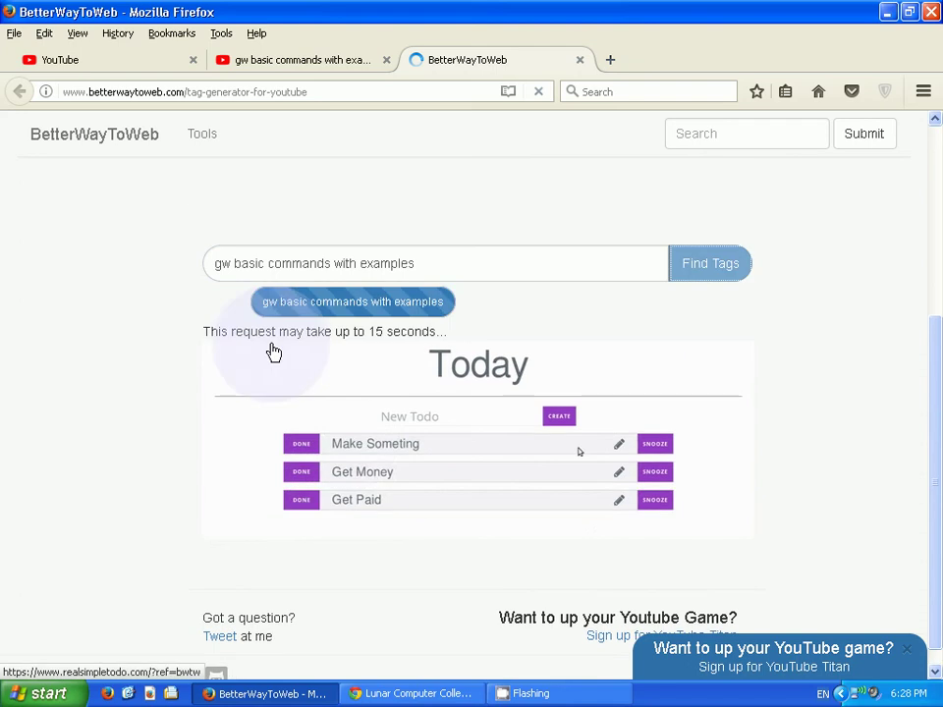
{"action": "scroll", "coordinate": [342, 444], "scroll_direction": "down", "scroll_amount": 1}
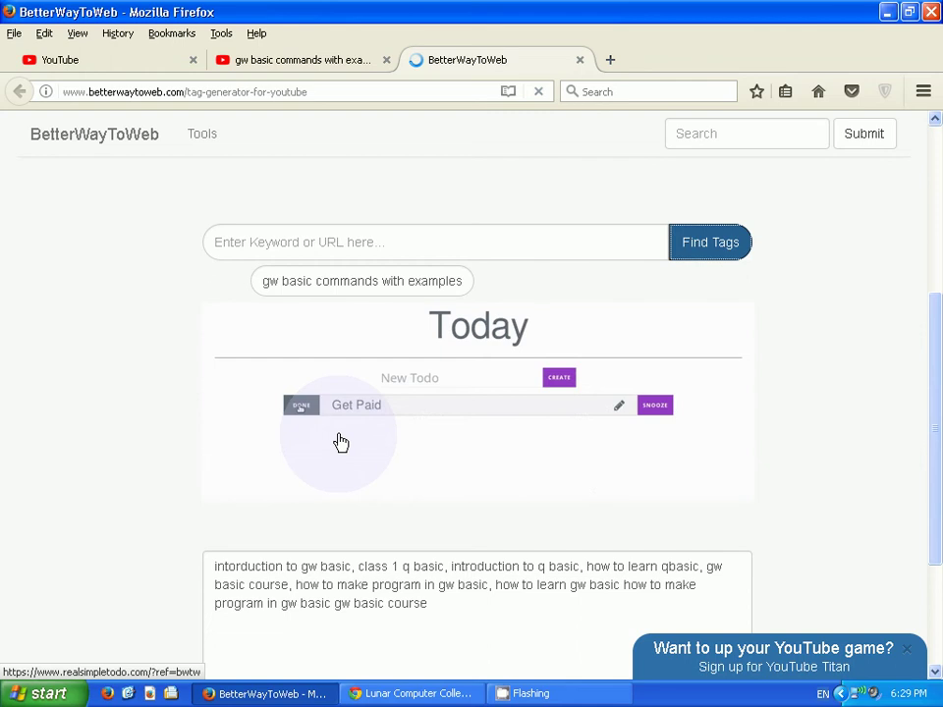
{"action": "scroll", "coordinate": [341, 443], "scroll_direction": "down", "scroll_amount": 3}
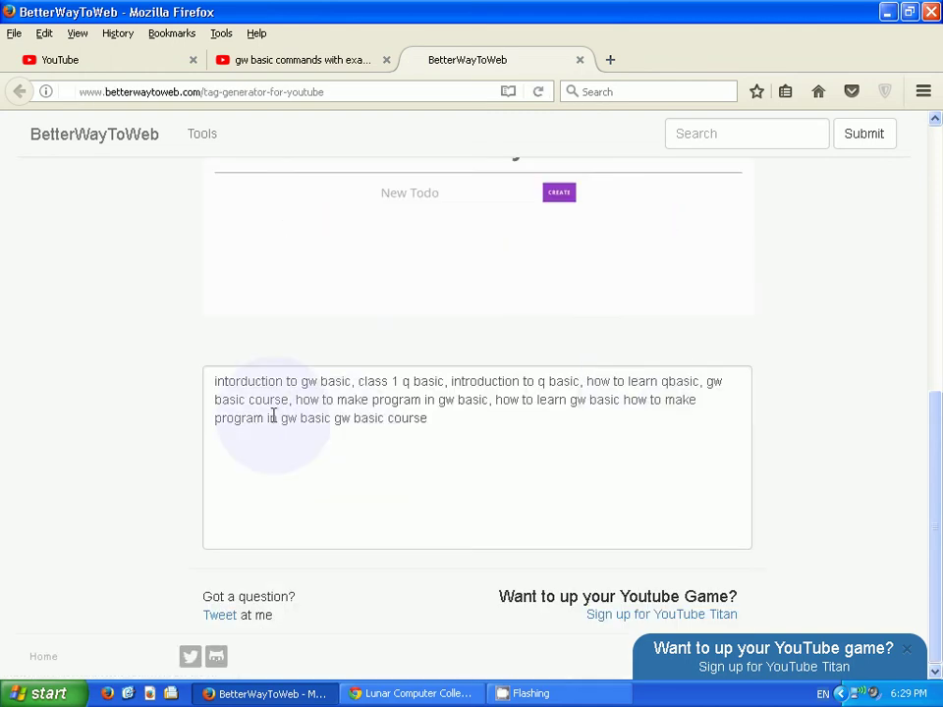
{"action": "left_click_drag", "start_coordinate": [215, 386], "coordinate": [452, 414]}
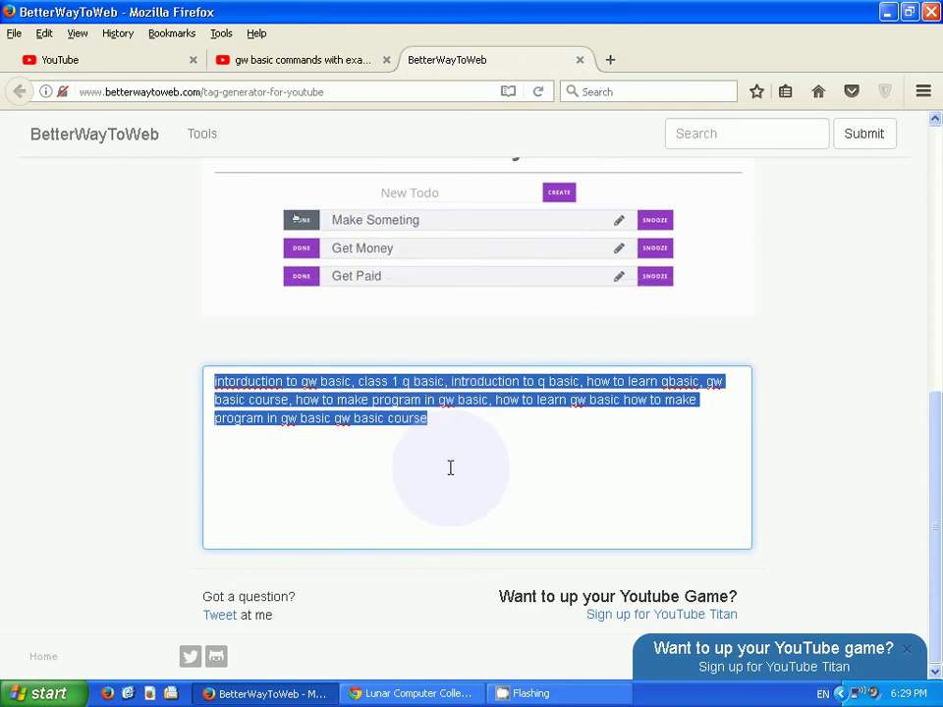
Paste the generated tags, like class 1 q basic and gw basic course, into the video's Tags box.
{"action": "left_click", "coordinate": [93, 63]}
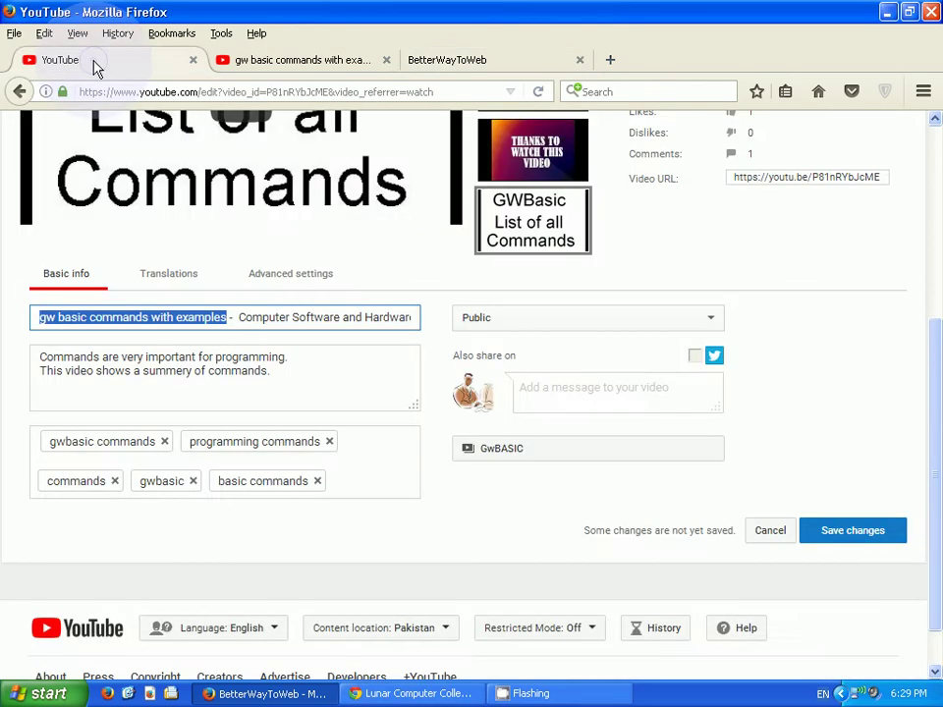
{"action": "left_click", "coordinate": [300, 390]}
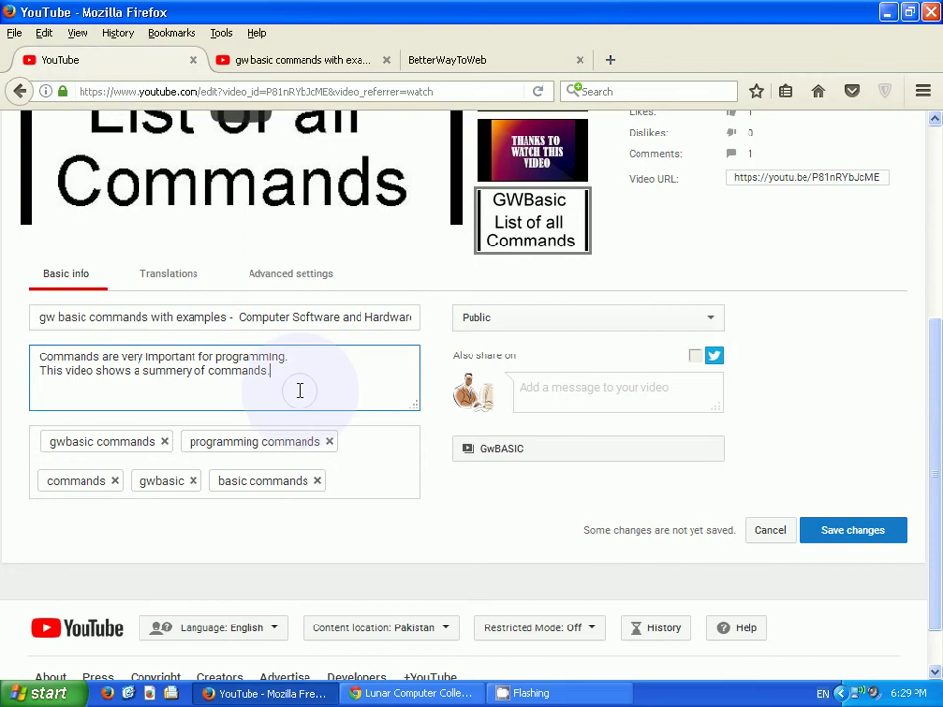
{"action": "left_click", "coordinate": [347, 479]}
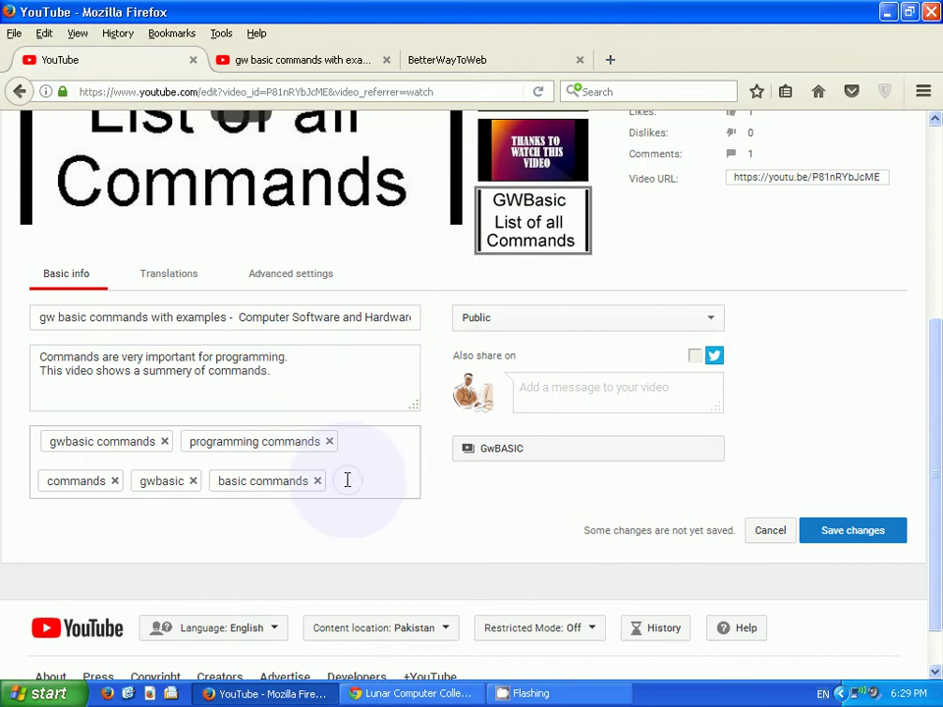
{"action": "key", "text": "ctrl+v"}
{"action": "scroll", "coordinate": [347, 480], "scroll_direction": "down", "scroll_amount": 3}
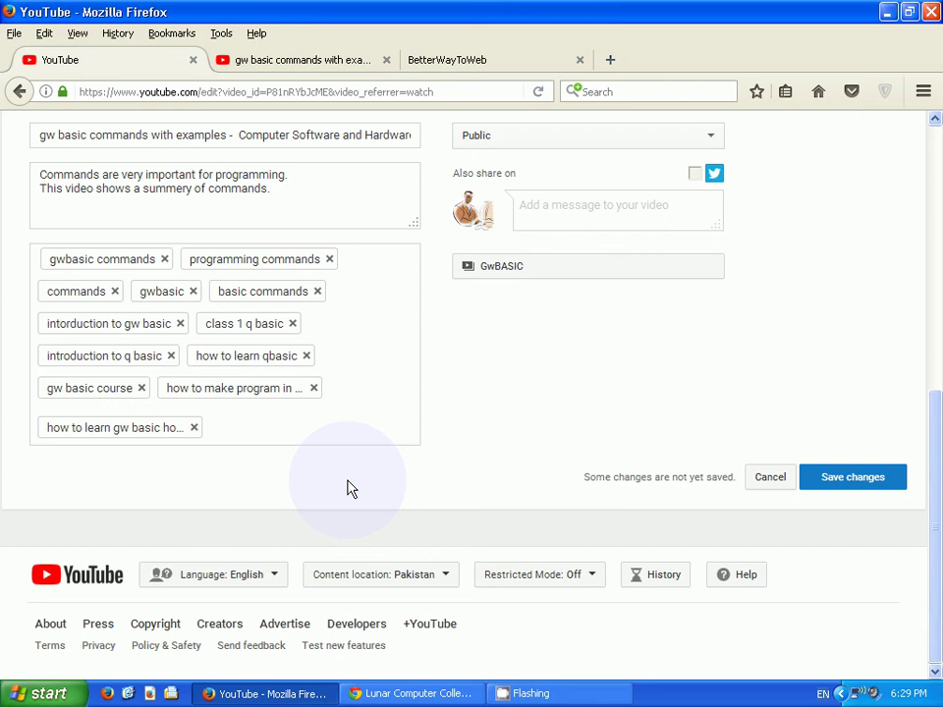
{"action": "scroll", "coordinate": [352, 488], "scroll_direction": "up", "scroll_amount": 3}
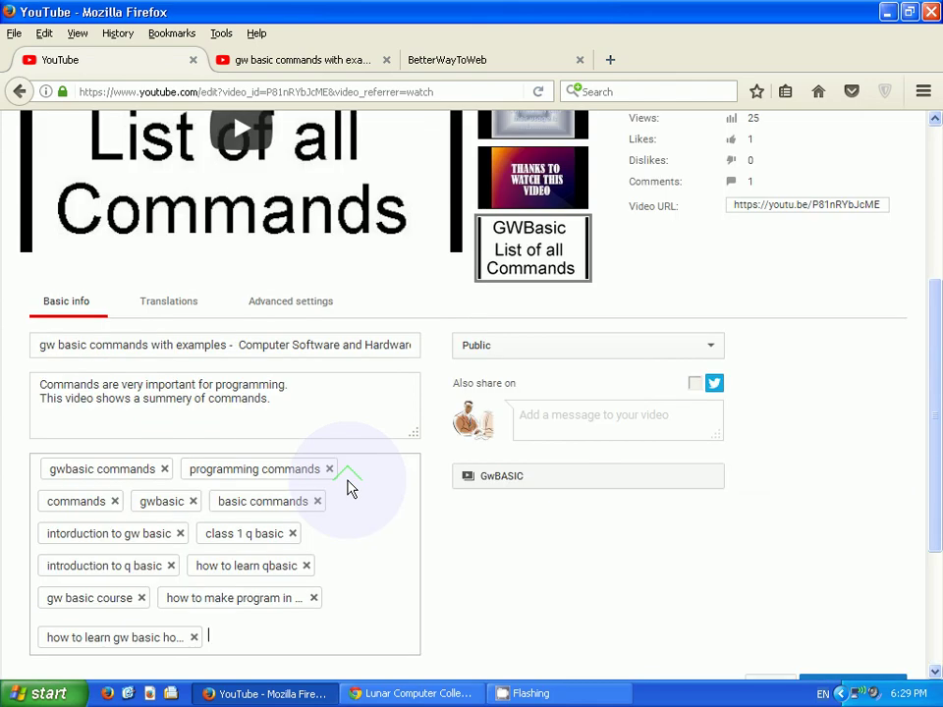
{"action": "scroll", "coordinate": [351, 488], "scroll_direction": "up", "scroll_amount": 2}
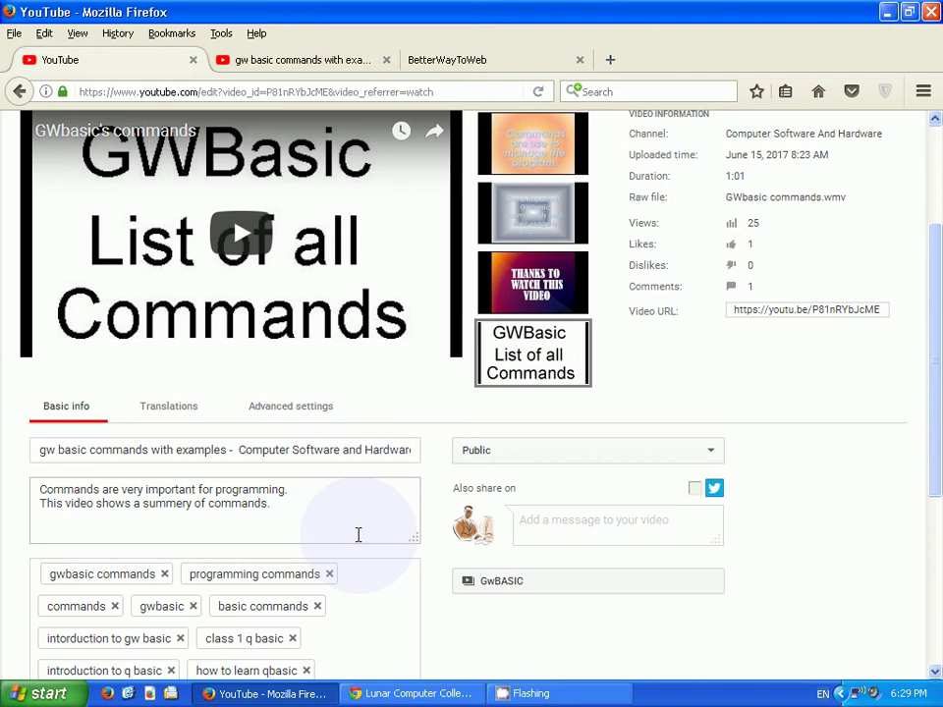
{"action": "scroll", "coordinate": [359, 535], "scroll_direction": "up", "scroll_amount": 3}
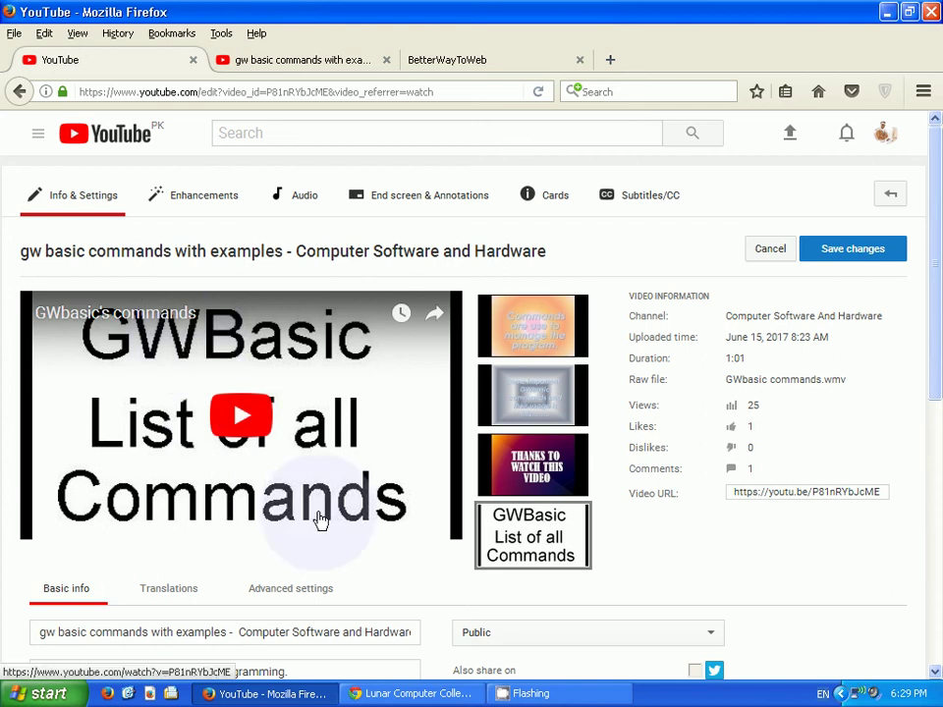
Stay on the page at the unsaved-changes warning and save the new title and tags.
{"action": "left_click", "coordinate": [391, 204]}
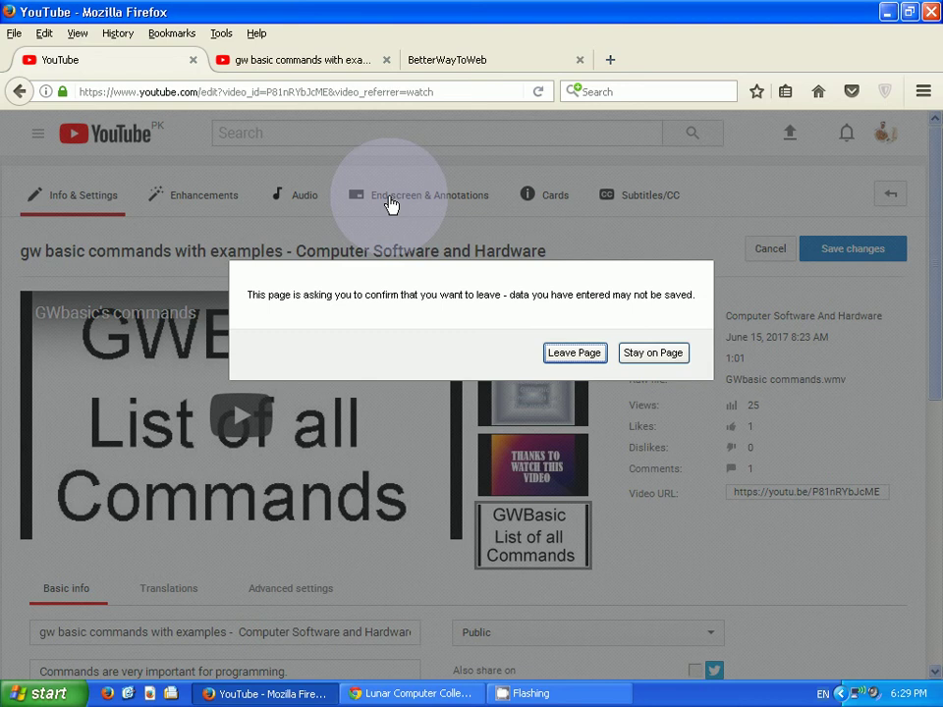
{"action": "left_click", "coordinate": [652, 352]}
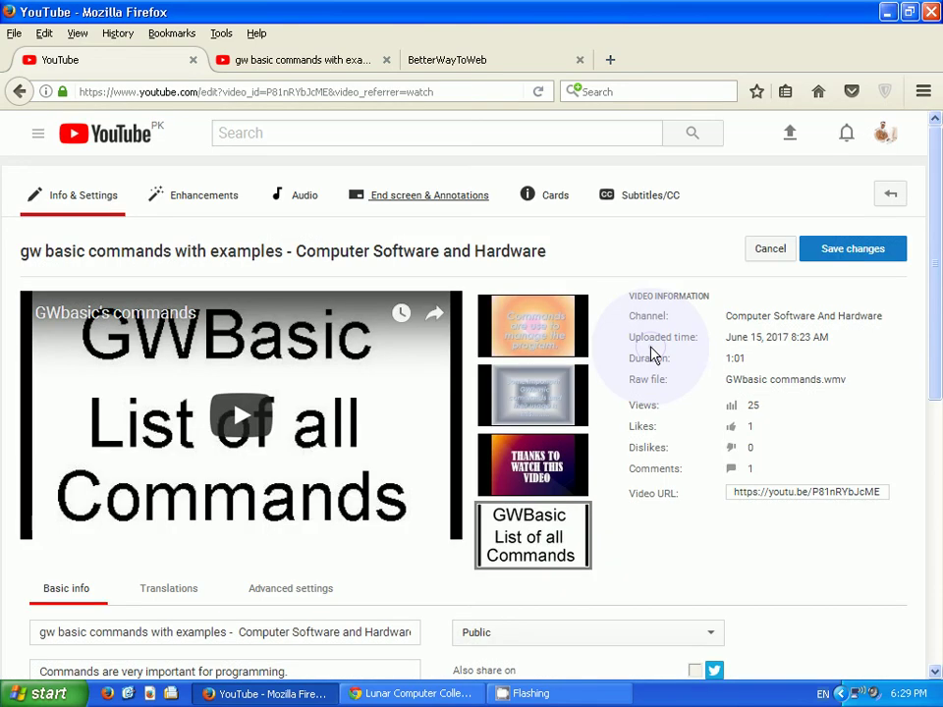
{"action": "left_click", "coordinate": [862, 253]}
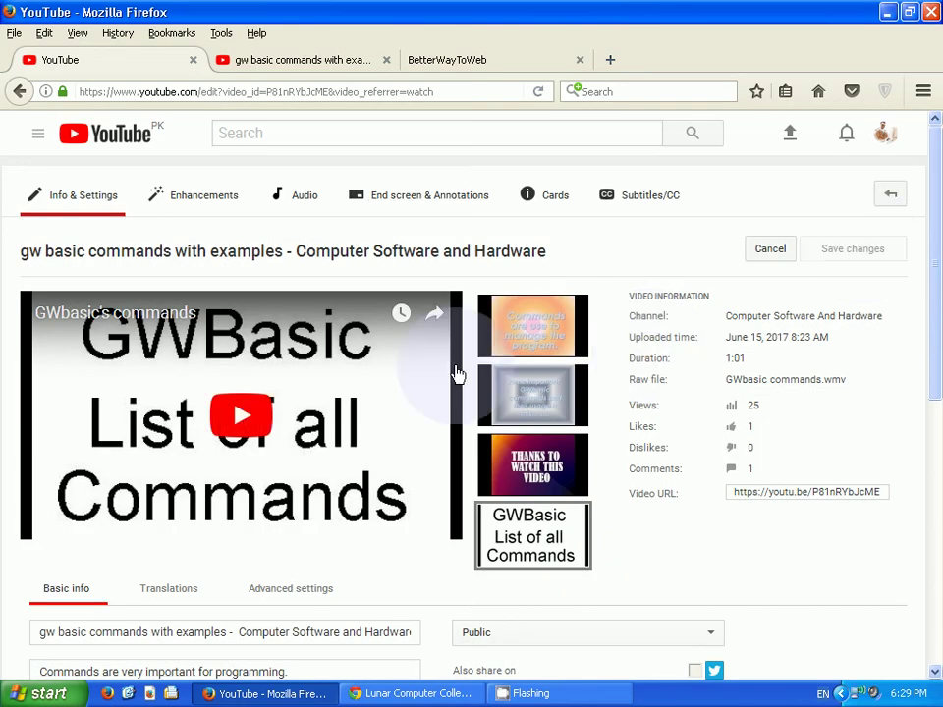
{"action": "scroll", "coordinate": [379, 578], "scroll_direction": "down", "scroll_amount": 3}
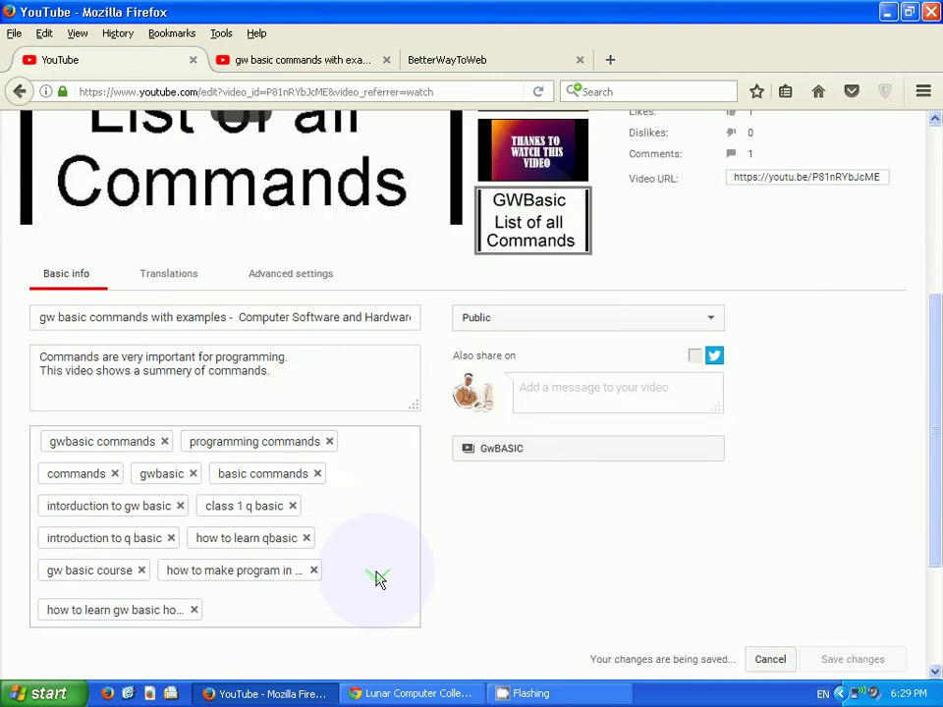
{"action": "scroll", "coordinate": [380, 579], "scroll_direction": "up", "scroll_amount": 3}
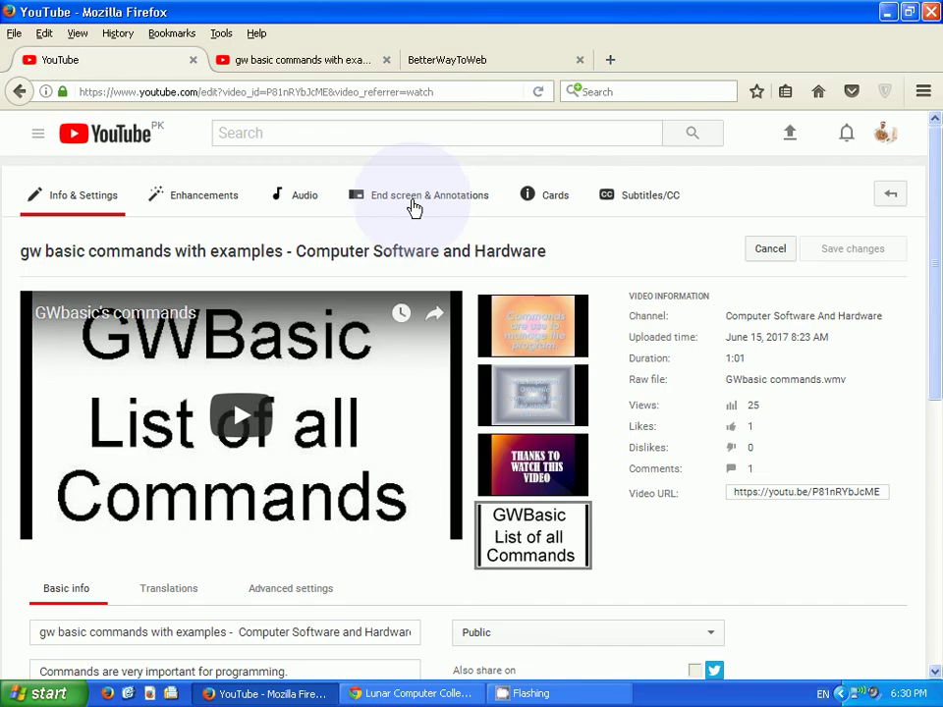
Open the End screen & Annotations editor and close the 'Promote your content' introduction.
{"action": "left_click", "coordinate": [414, 203]}
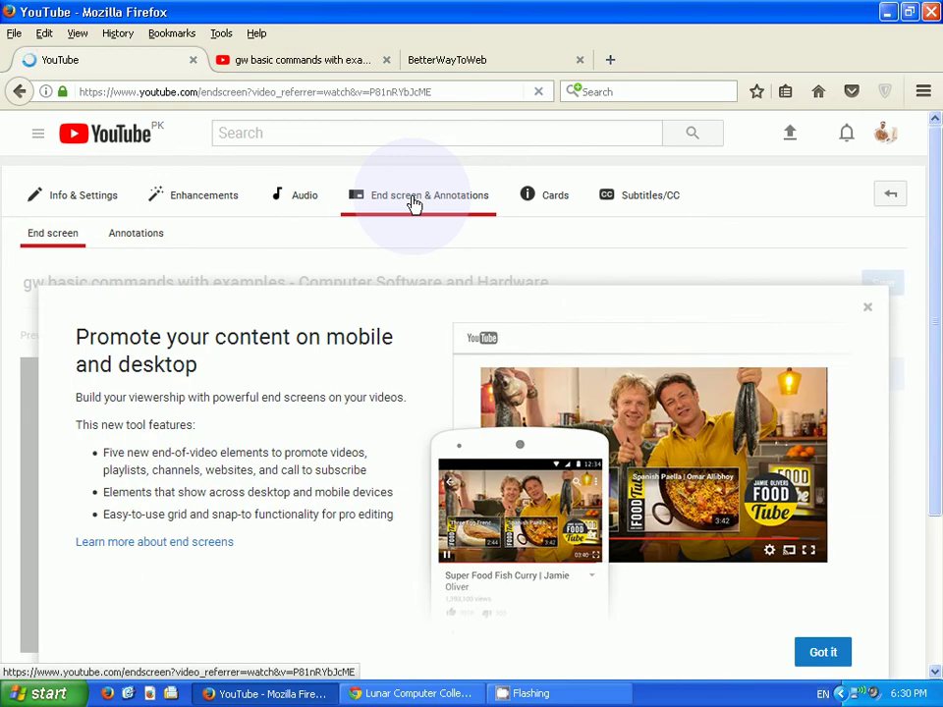
{"action": "left_click", "coordinate": [867, 306]}
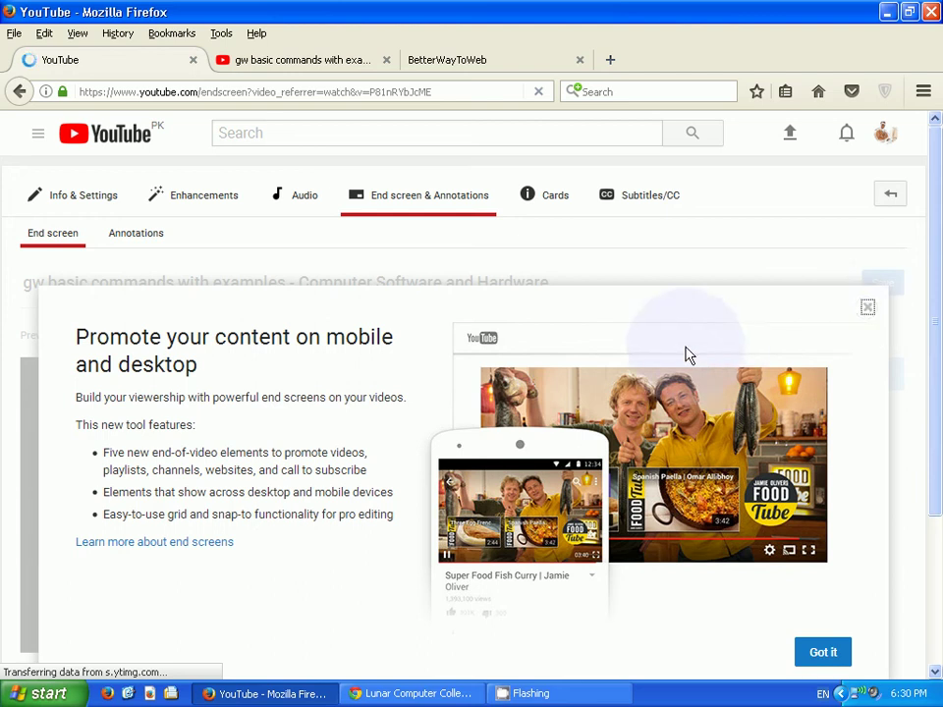
{"action": "left_click", "coordinate": [801, 610]}
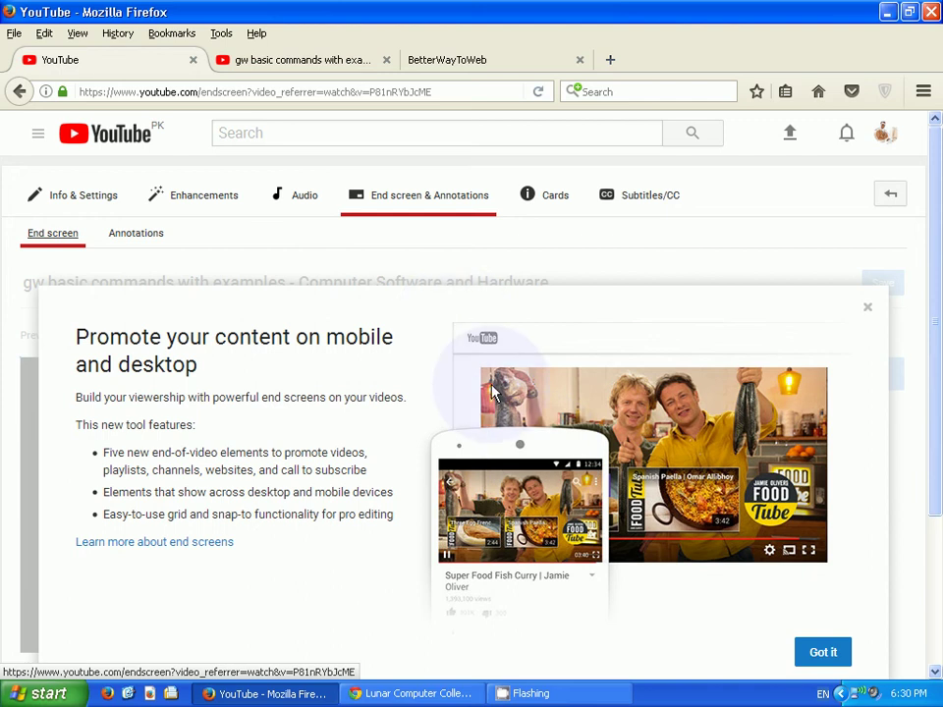
{"action": "left_click", "coordinate": [872, 313]}
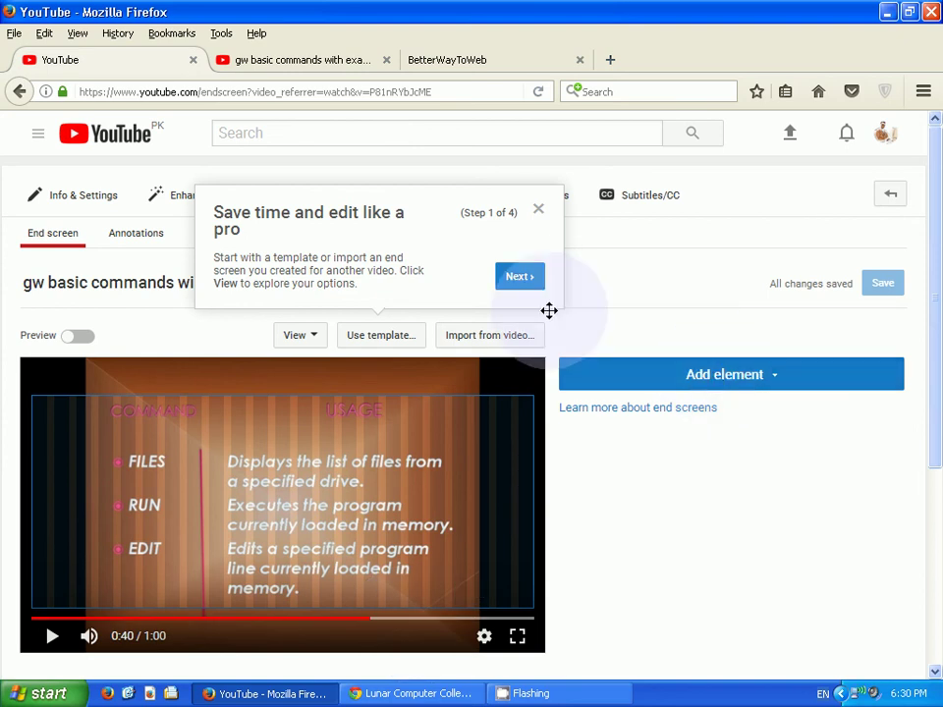
Dismiss the tips and create a Video or Playlist end-screen element featuring the 'What is Gwbasic' upload.
{"action": "left_click", "coordinate": [540, 213]}
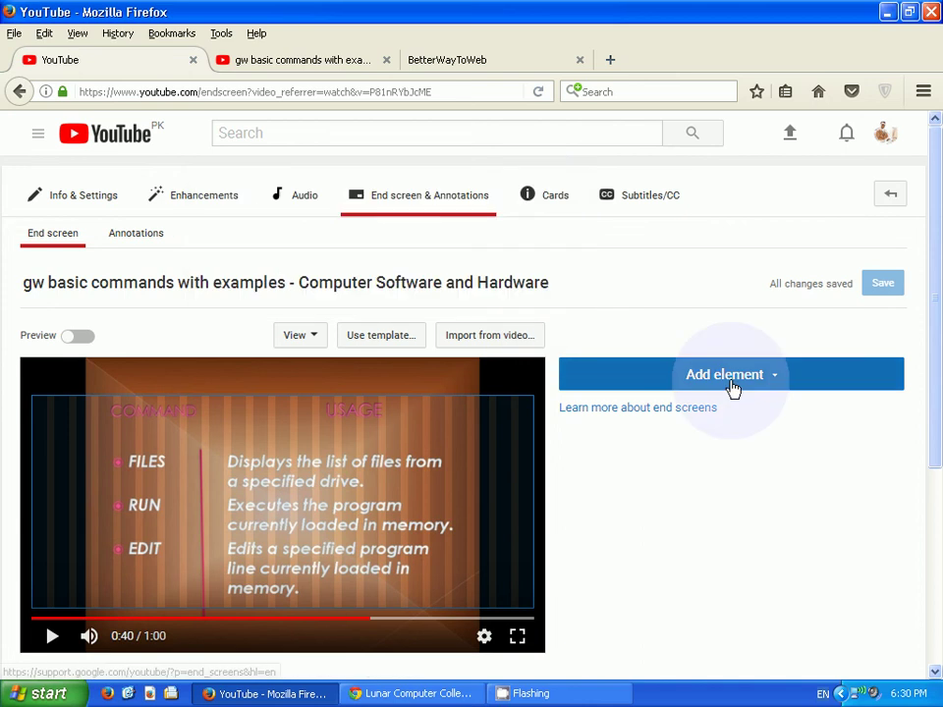
{"action": "left_click", "coordinate": [731, 388]}
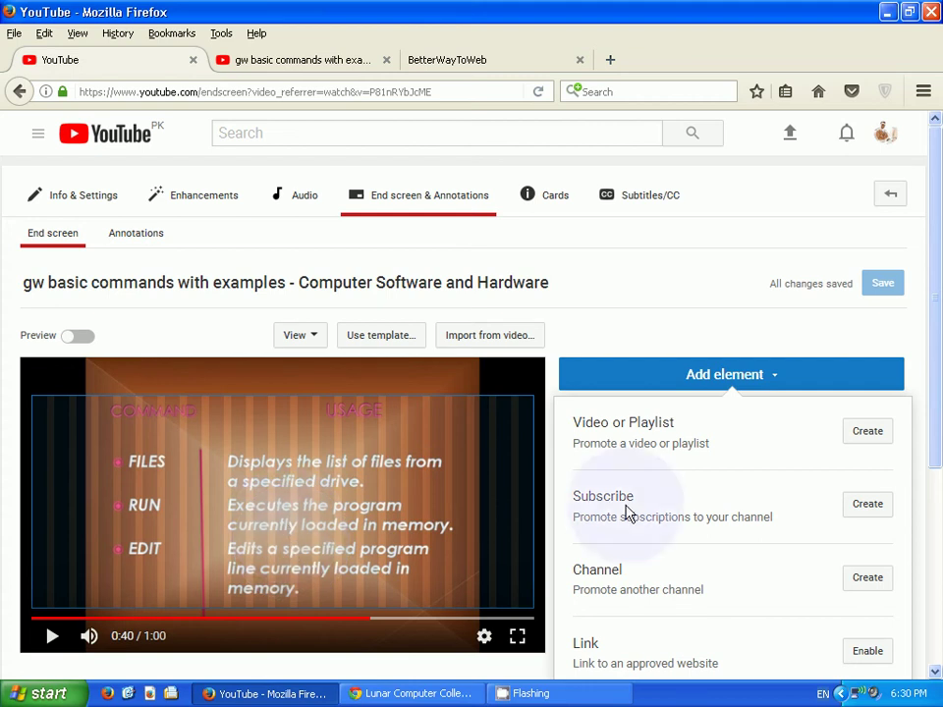
{"action": "left_click", "coordinate": [869, 433]}
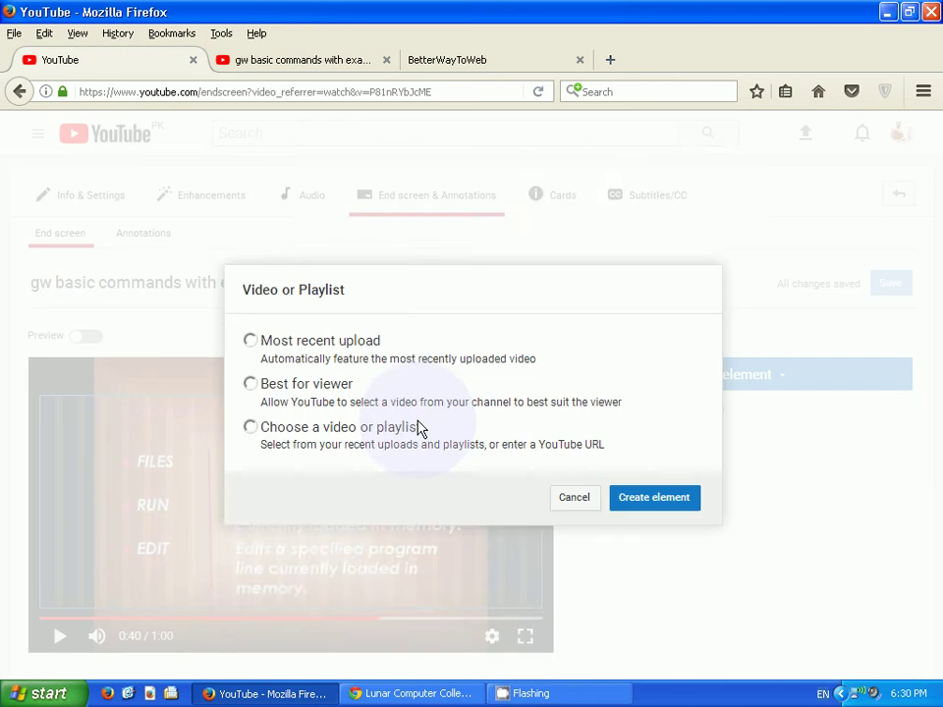
{"action": "left_click", "coordinate": [419, 428]}
{"action": "left_click", "coordinate": [332, 560]}
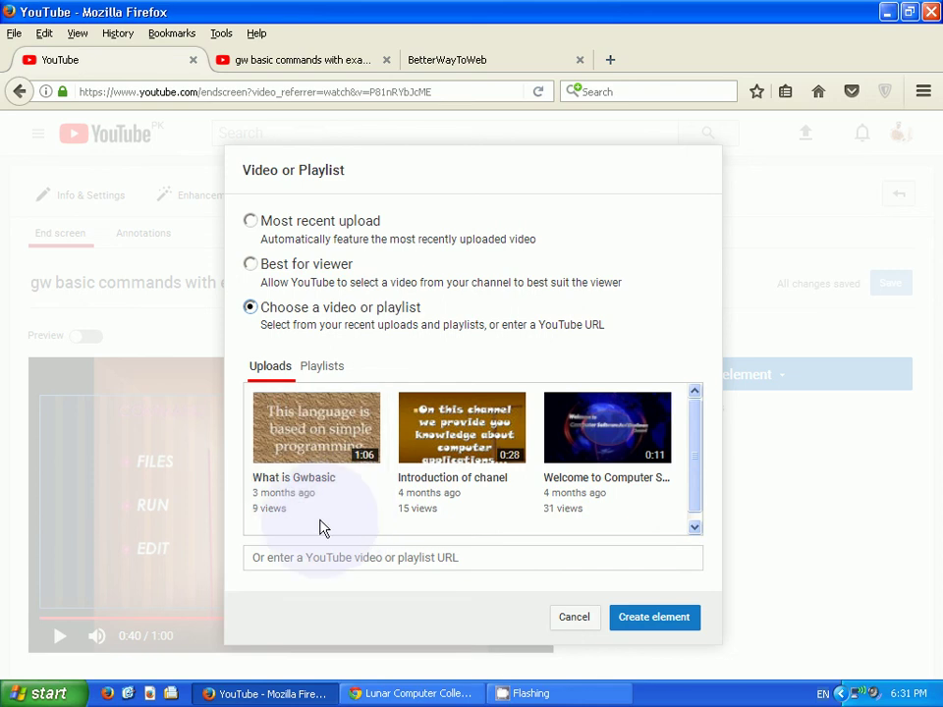
{"action": "left_click", "coordinate": [286, 499]}
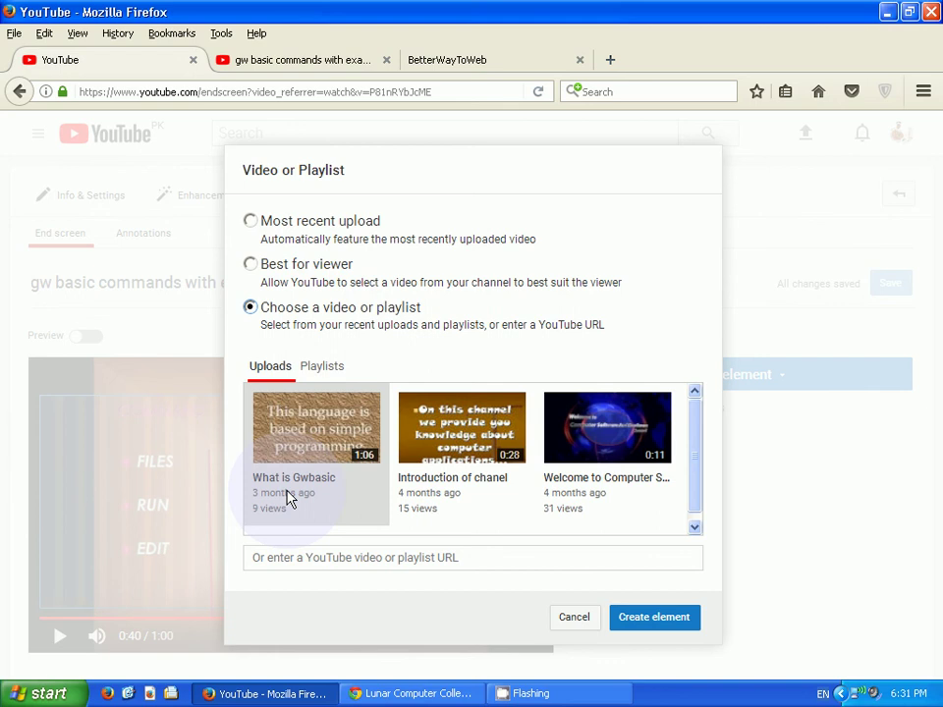
{"action": "left_click", "coordinate": [300, 442]}
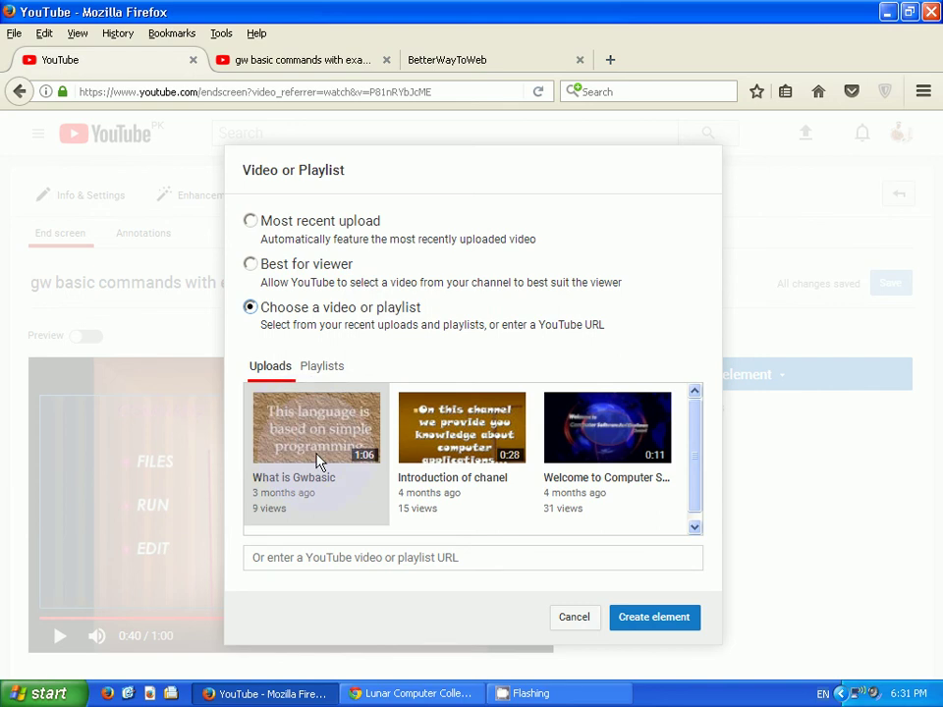
{"action": "left_click", "coordinate": [361, 531]}
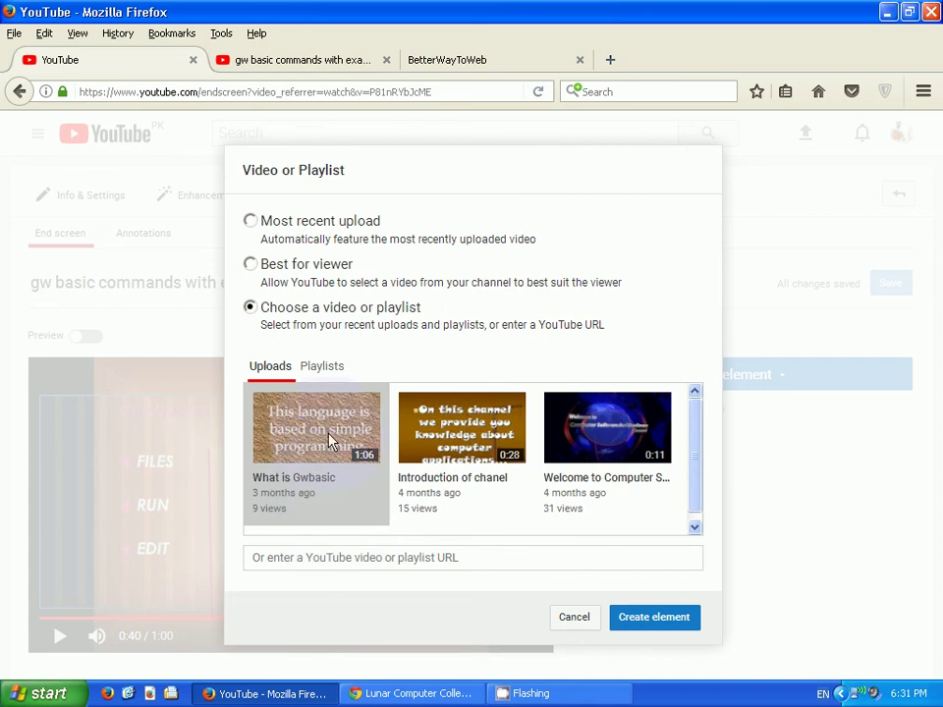
{"action": "left_click", "coordinate": [612, 617]}
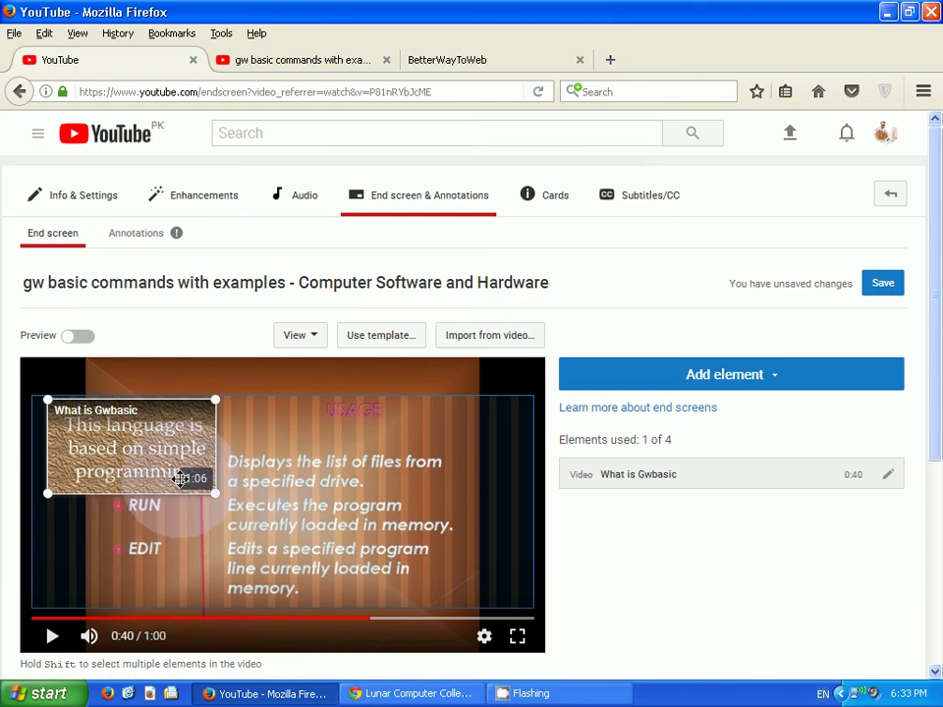
Slightly enlarge the What is Gwbasic element and add a second video element, 'Introduction of chanel'.
{"action": "left_click_drag", "start_coordinate": [217, 495], "coordinate": [234, 503]}
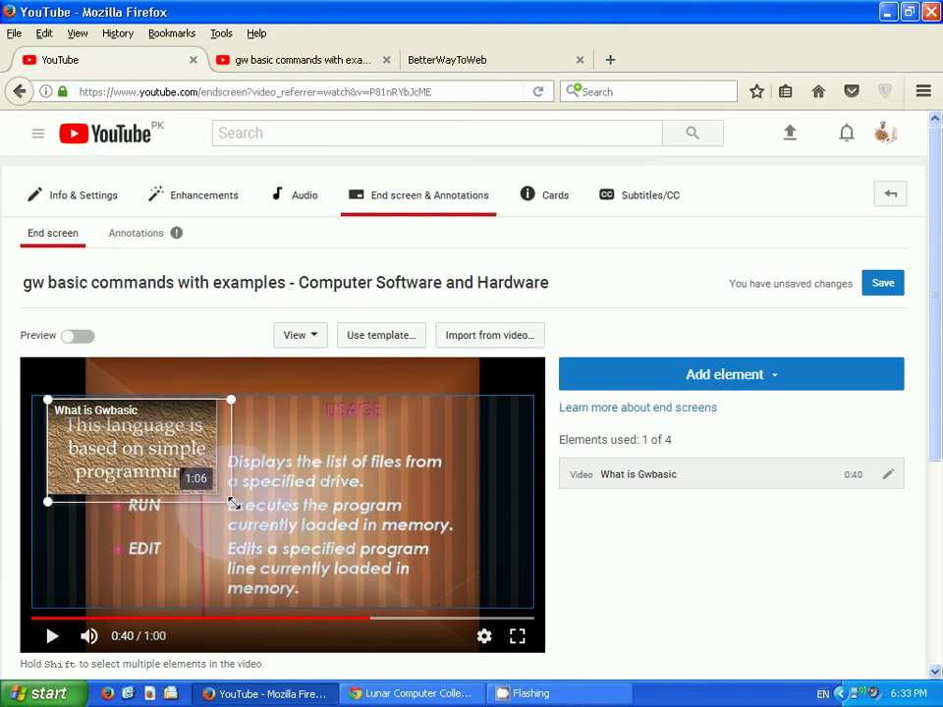
{"action": "left_click_drag", "start_coordinate": [143, 468], "coordinate": [146, 474]}
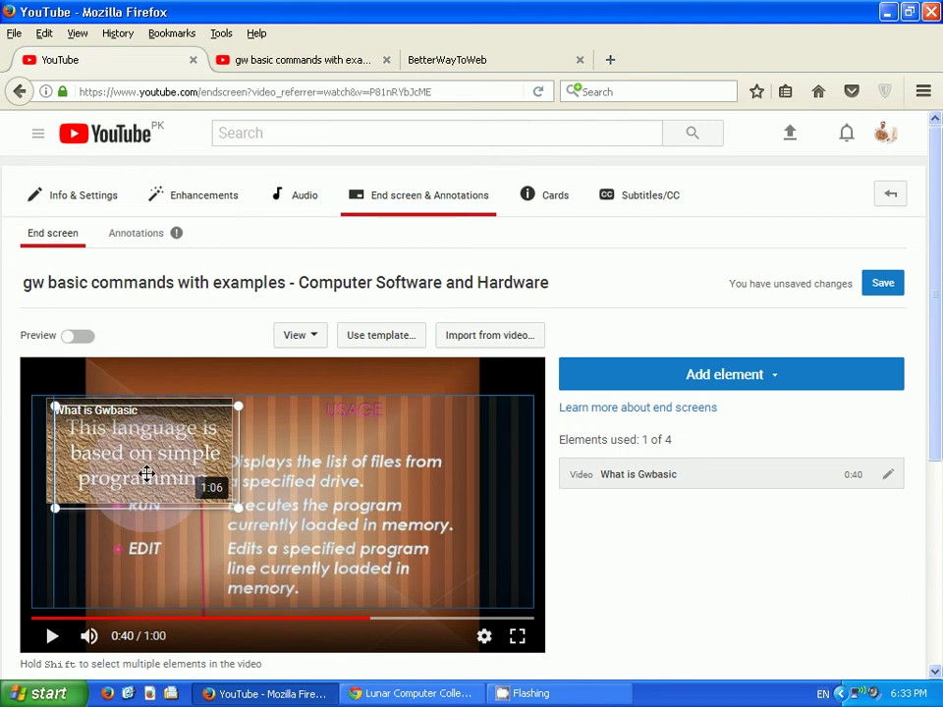
{"action": "left_click", "coordinate": [681, 381]}
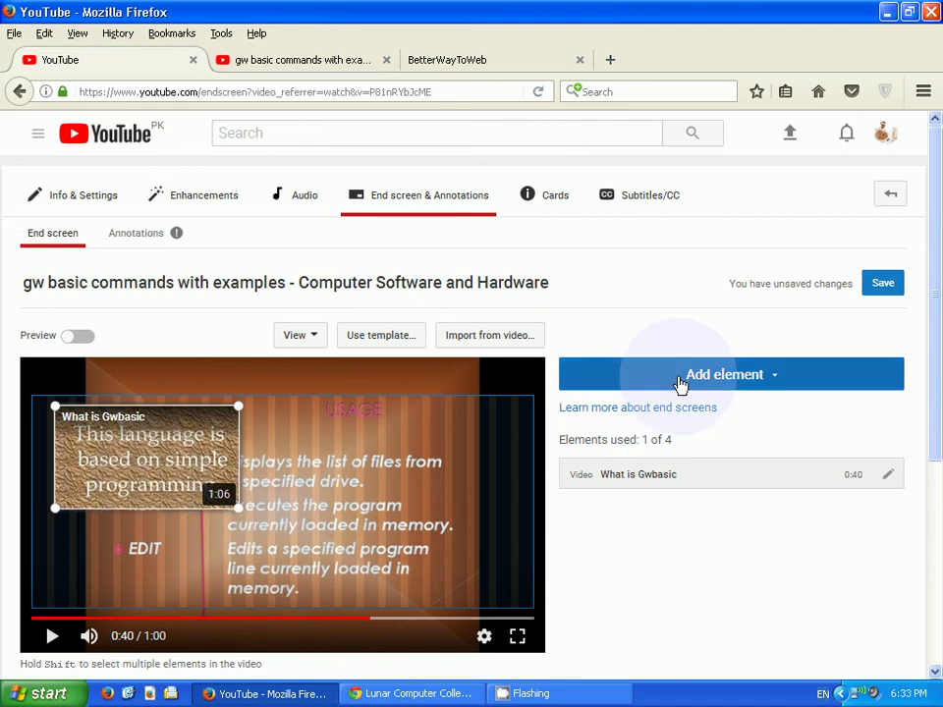
{"action": "left_click", "coordinate": [735, 386]}
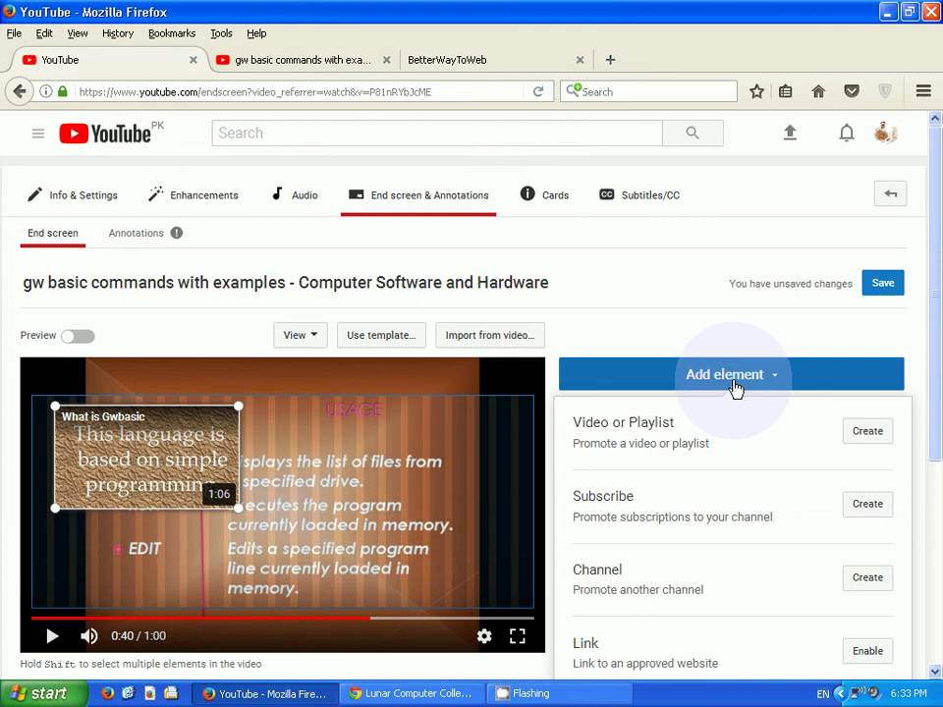
{"action": "left_click", "coordinate": [863, 431]}
{"action": "left_click", "coordinate": [256, 436]}
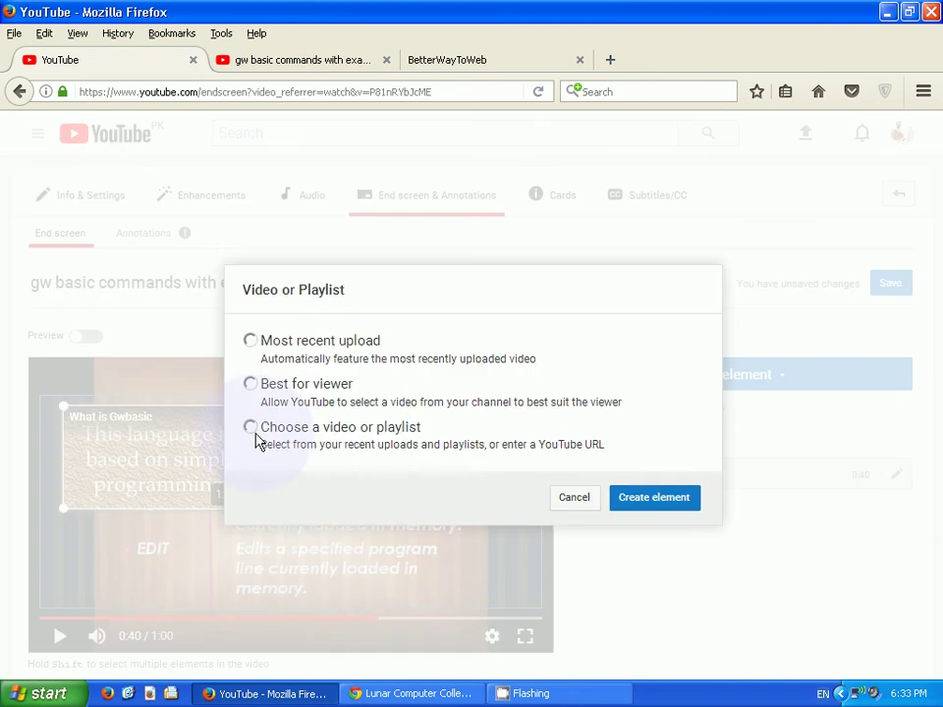
{"action": "left_click", "coordinate": [253, 431]}
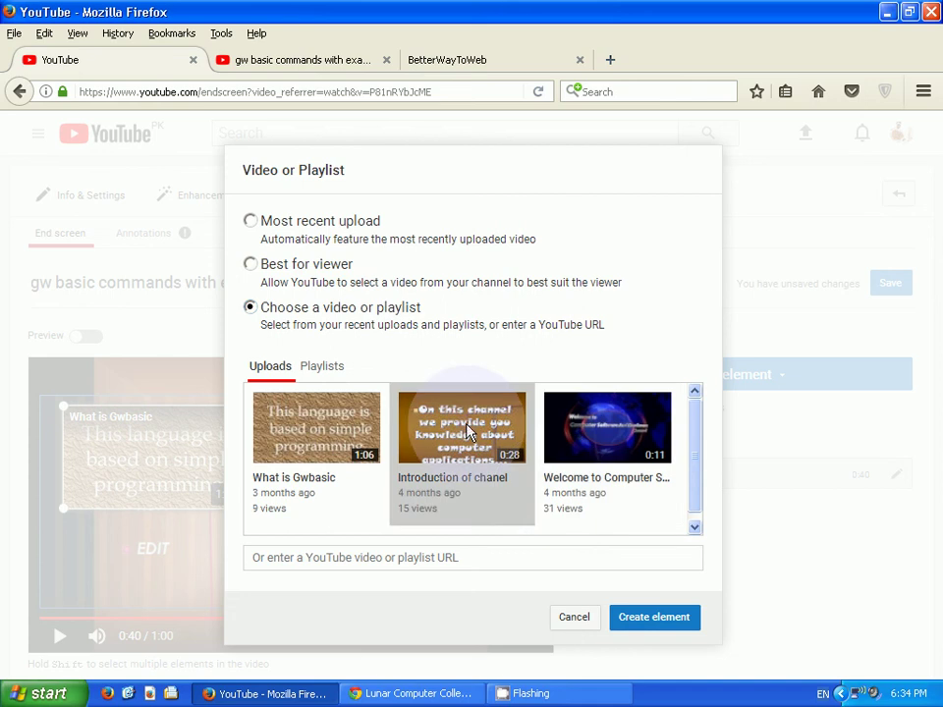
{"action": "left_click", "coordinate": [651, 619]}
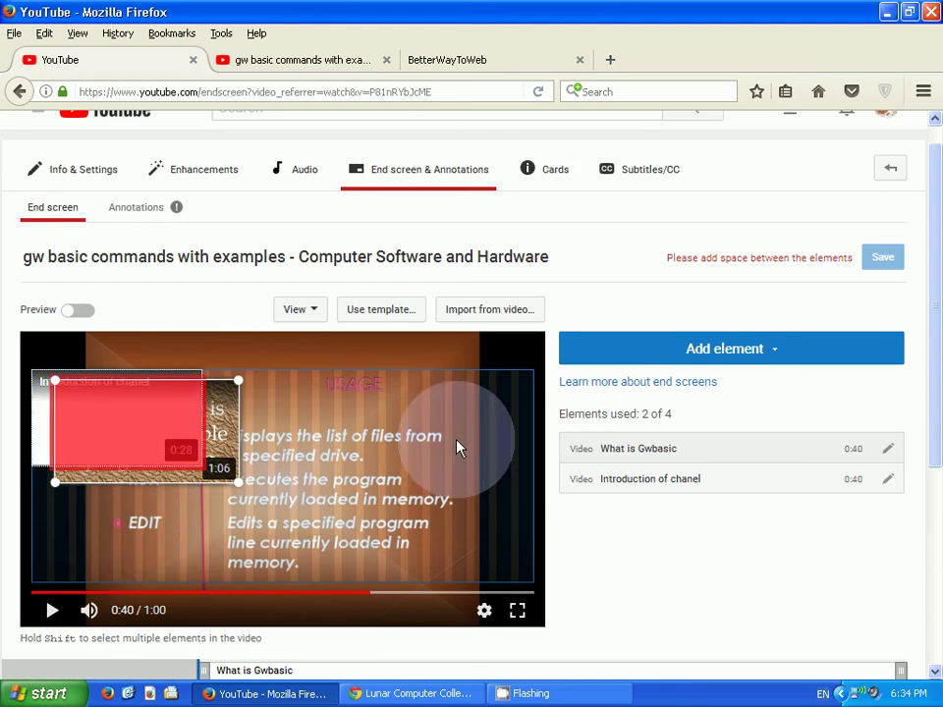
Arrange What is Gwbasic at the top left and Introduction of chanel at the top right.
{"action": "left_click_drag", "start_coordinate": [137, 435], "coordinate": [122, 516]}
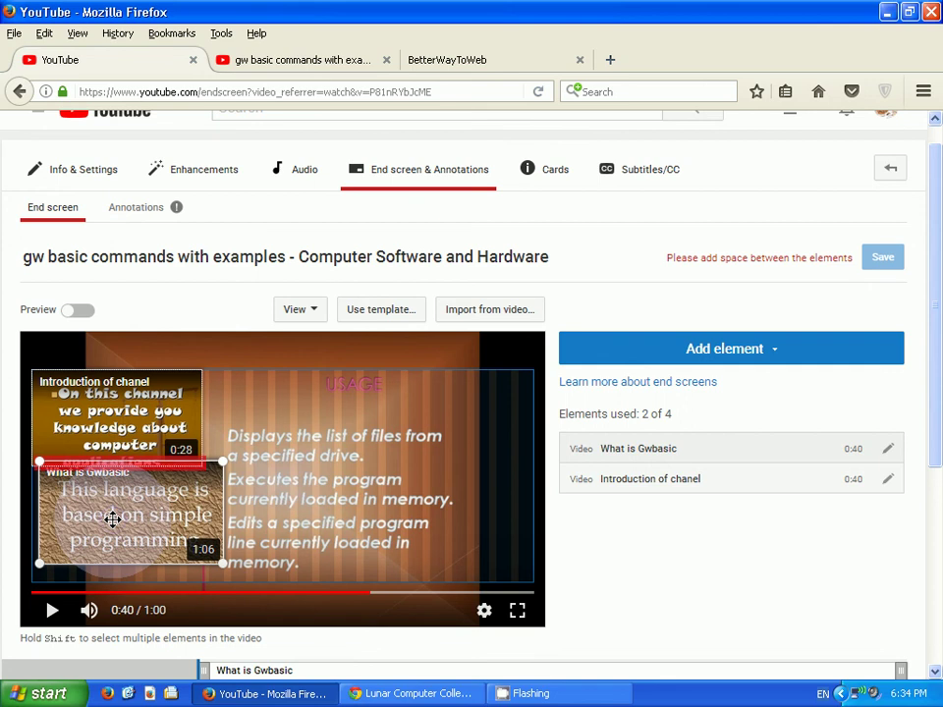
{"action": "left_click_drag", "start_coordinate": [113, 520], "coordinate": [421, 407]}
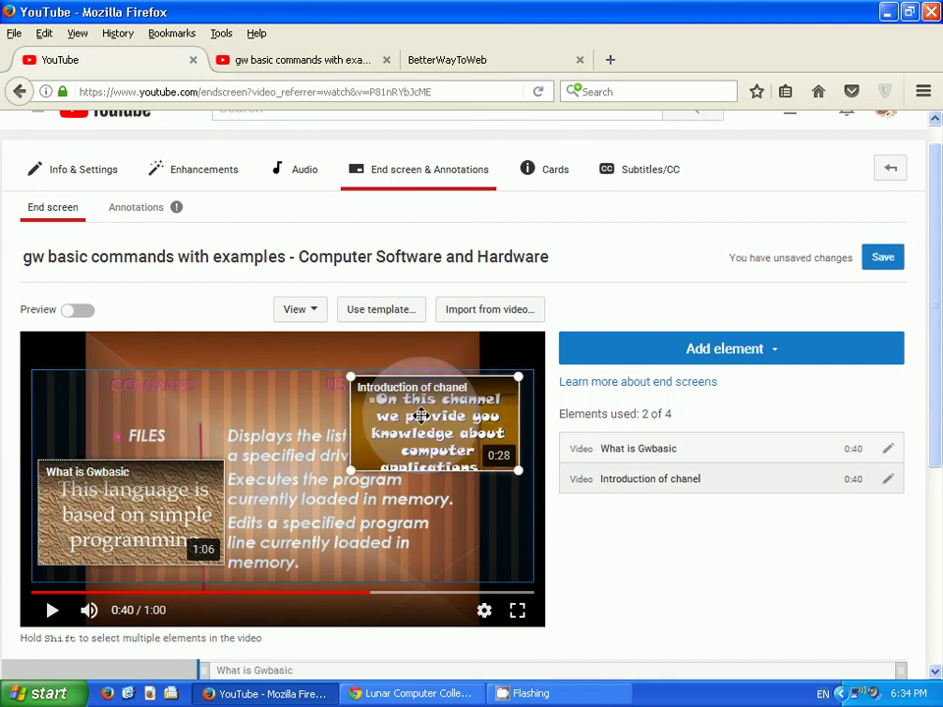
{"action": "mouse_move", "coordinate": [146, 513]}
{"action": "left_mouse_down"}
{"action": "mouse_move", "coordinate": [145, 434]}
{"action": "mouse_move", "coordinate": [177, 436]}
{"action": "left_mouse_up"}
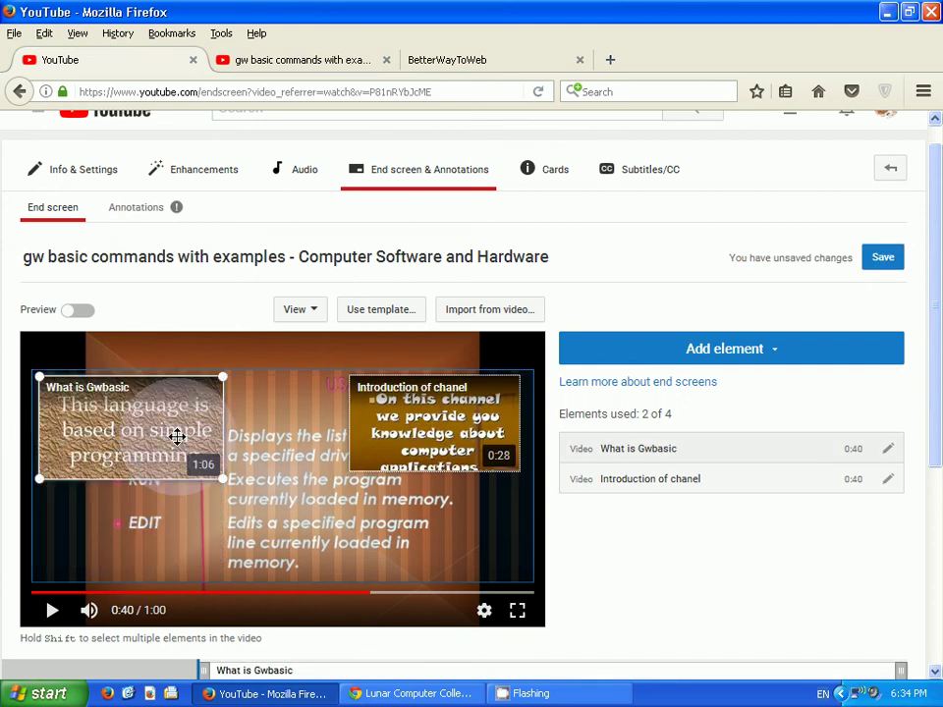
{"action": "left_click", "coordinate": [432, 433]}
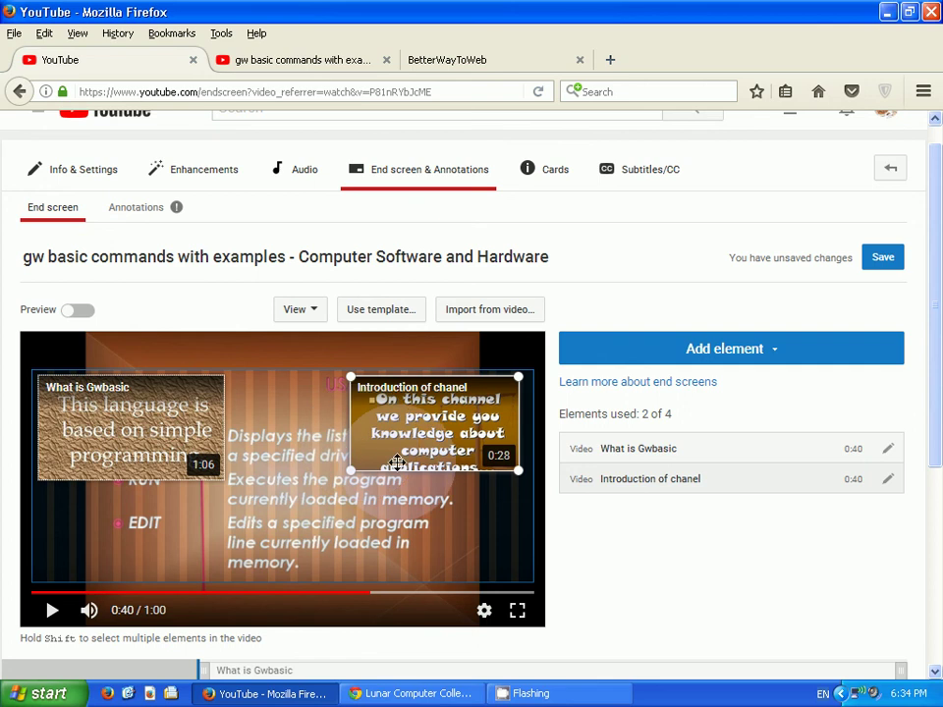
{"action": "left_click", "coordinate": [687, 339]}
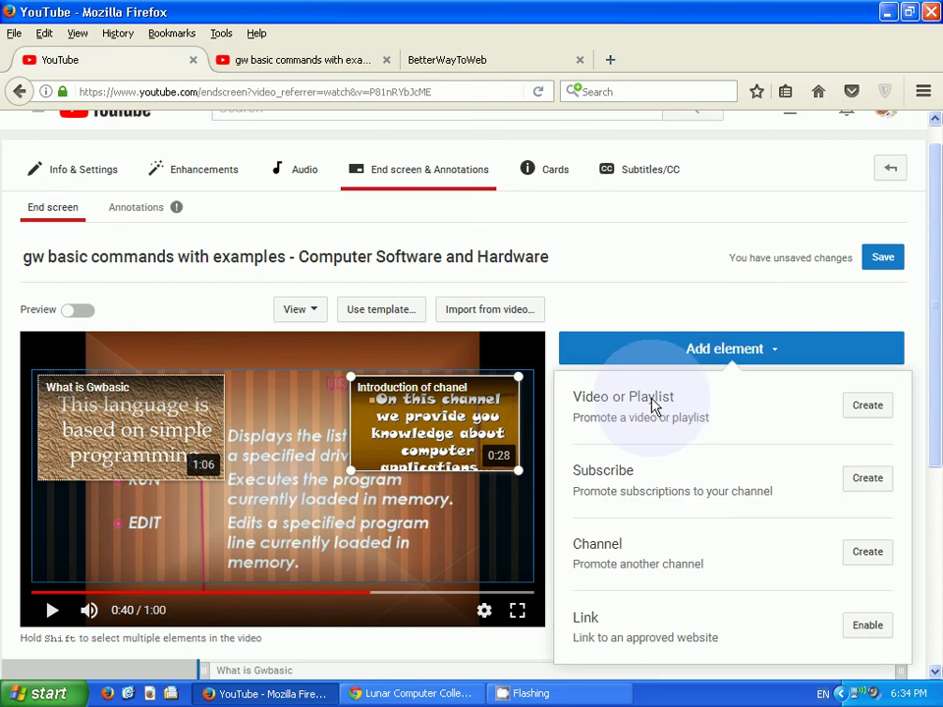
Add a channel Subscribe element, drag it between the two video elements, and save the end screen.
{"action": "left_click", "coordinate": [876, 491]}
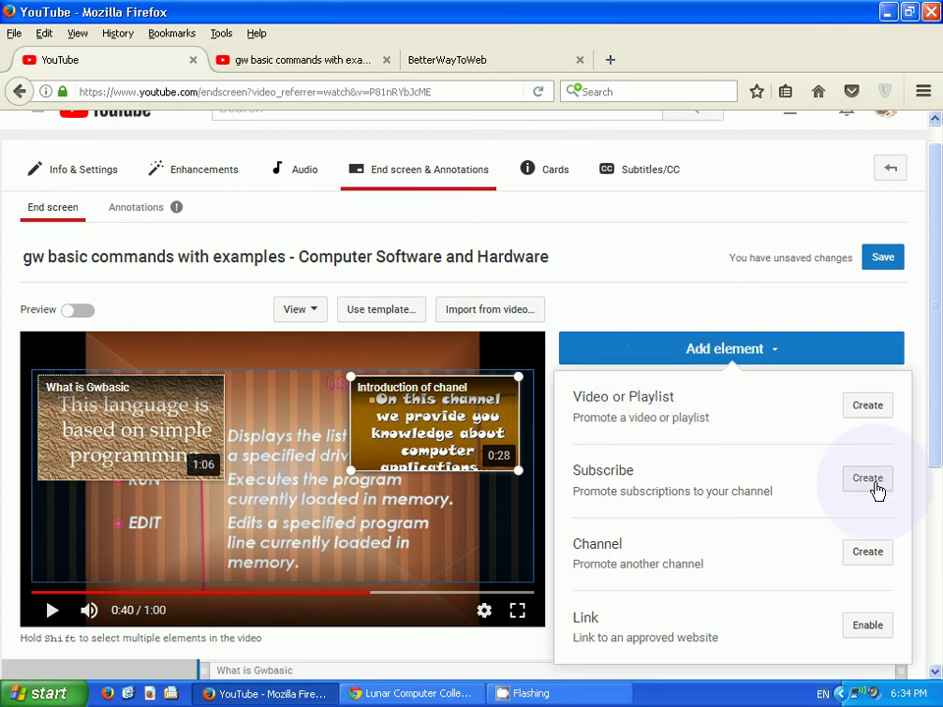
{"action": "left_click", "coordinate": [876, 488]}
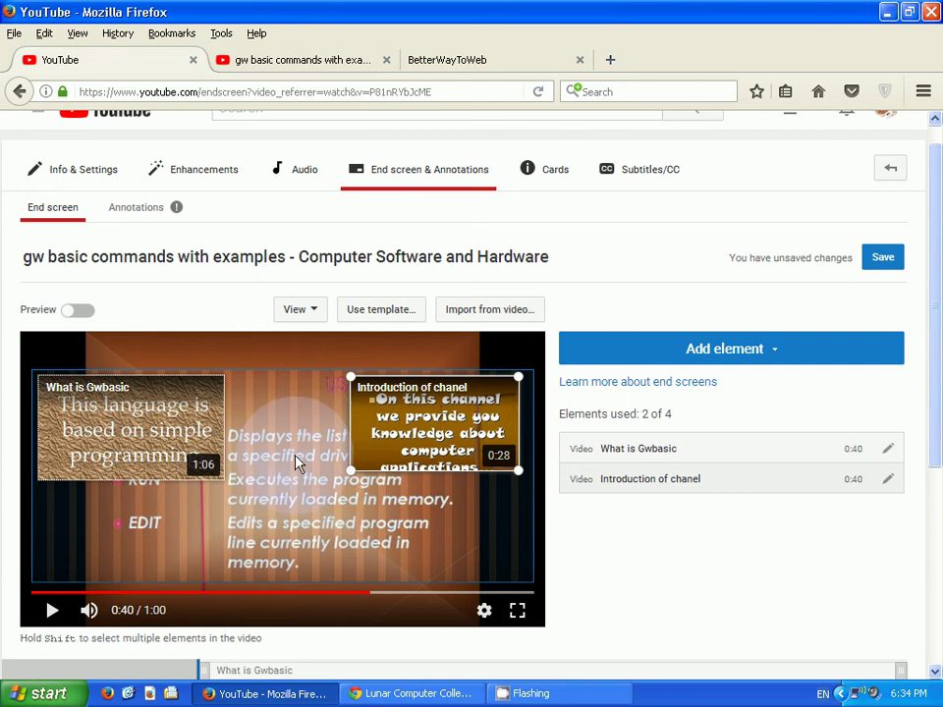
{"action": "scroll", "coordinate": [644, 531], "scroll_direction": "down", "scroll_amount": 2}
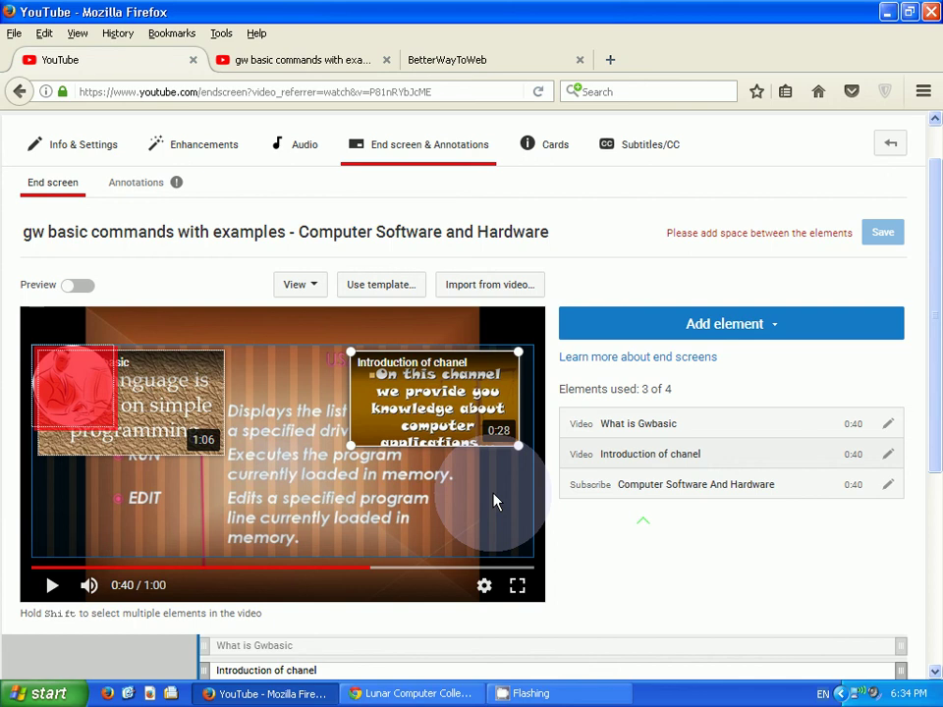
{"action": "mouse_move", "coordinate": [496, 502]}
{"action": "left_mouse_down"}
{"action": "mouse_move", "coordinate": [120, 398]}
{"action": "mouse_move", "coordinate": [273, 497]}
{"action": "mouse_move", "coordinate": [283, 398]}
{"action": "mouse_move", "coordinate": [282, 414]}
{"action": "left_mouse_up"}
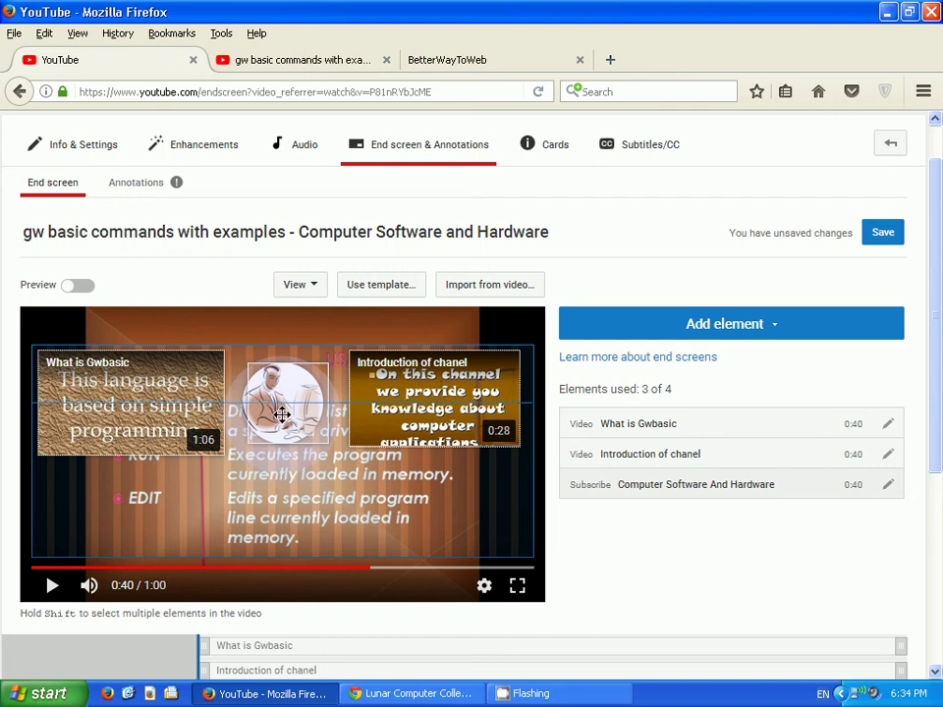
{"action": "left_click", "coordinate": [807, 334]}
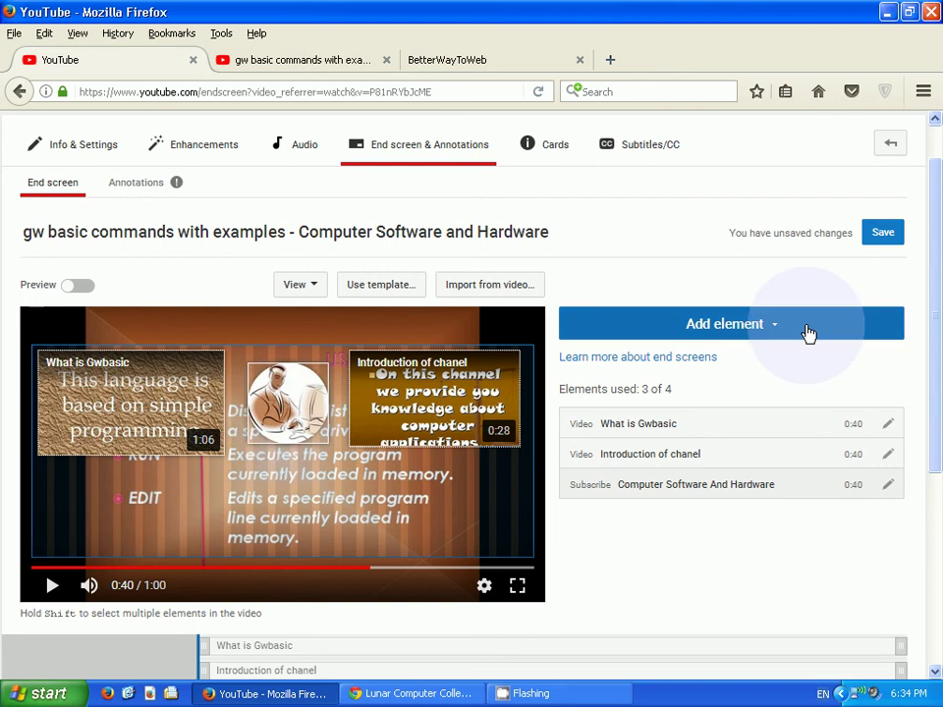
{"action": "left_click", "coordinate": [881, 236]}
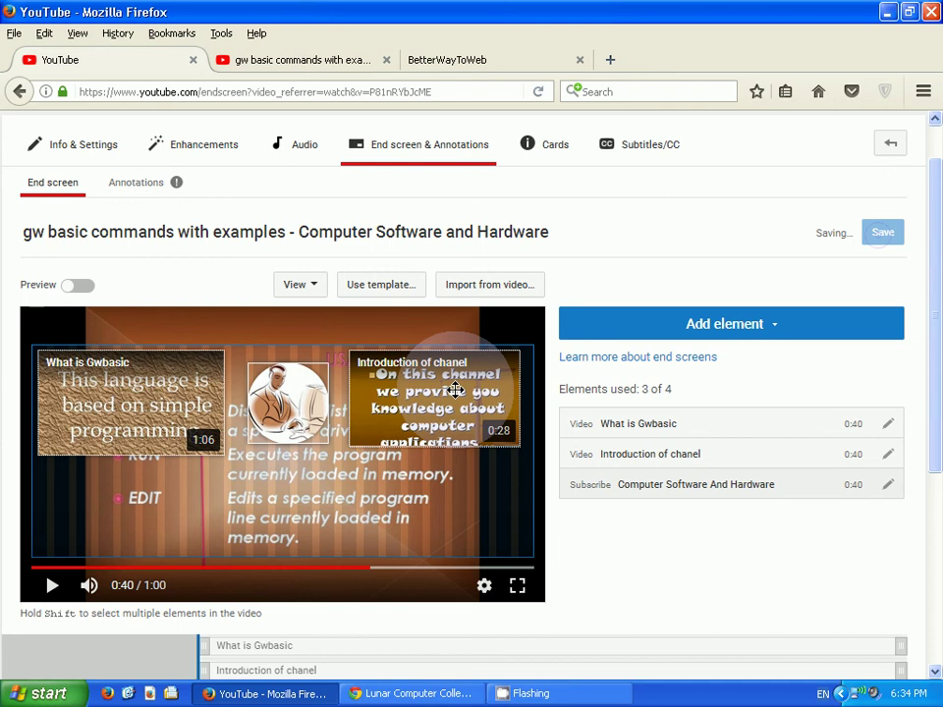
{"action": "scroll", "coordinate": [213, 451], "scroll_direction": "down", "scroll_amount": 1}
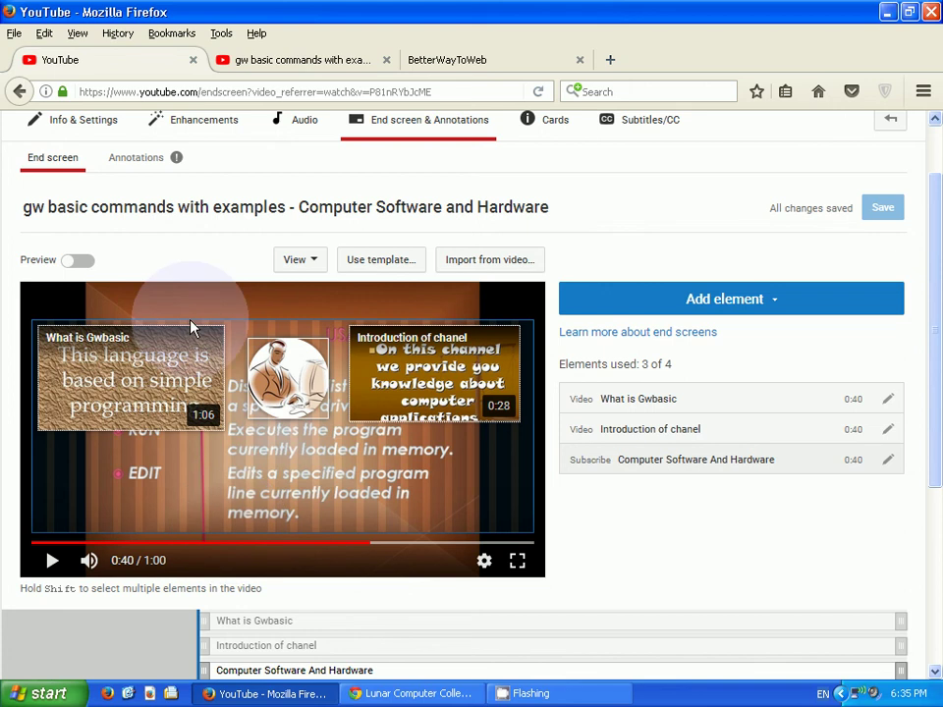
Preview the end screen near the video's end on its watch page, then switch to the Lunar Computer College window.
{"action": "left_click", "coordinate": [279, 209]}
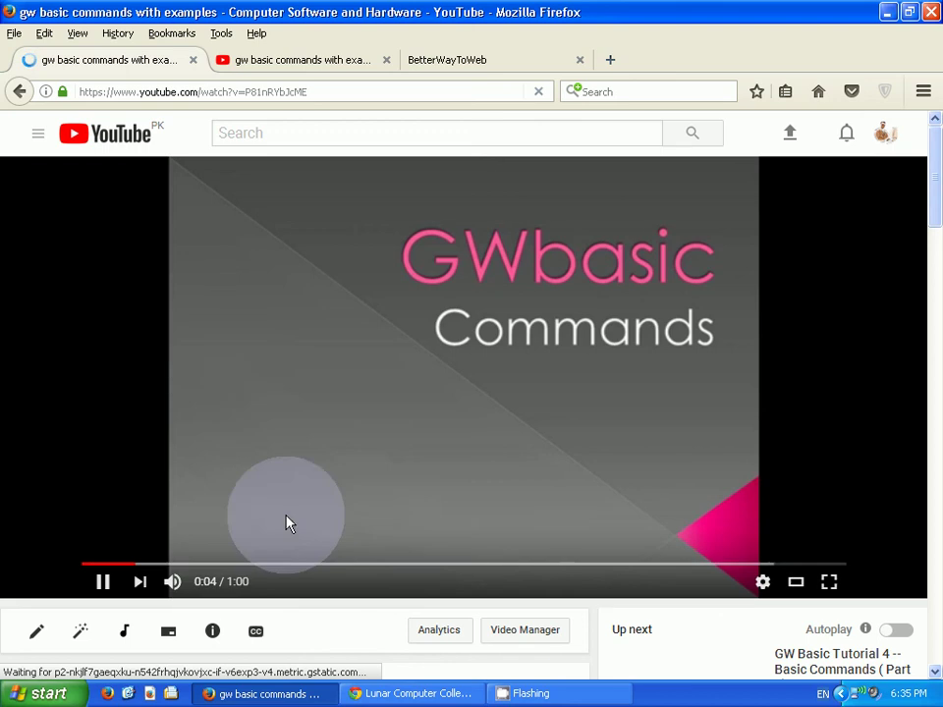
{"action": "left_click", "coordinate": [460, 565]}
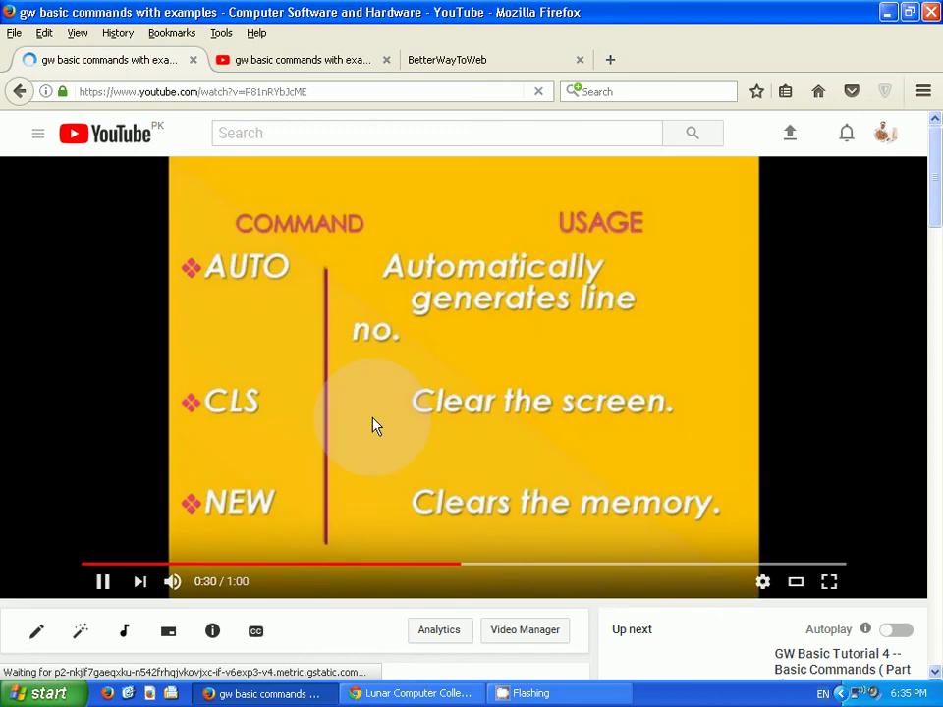
{"action": "mouse_move", "coordinate": [618, 565]}
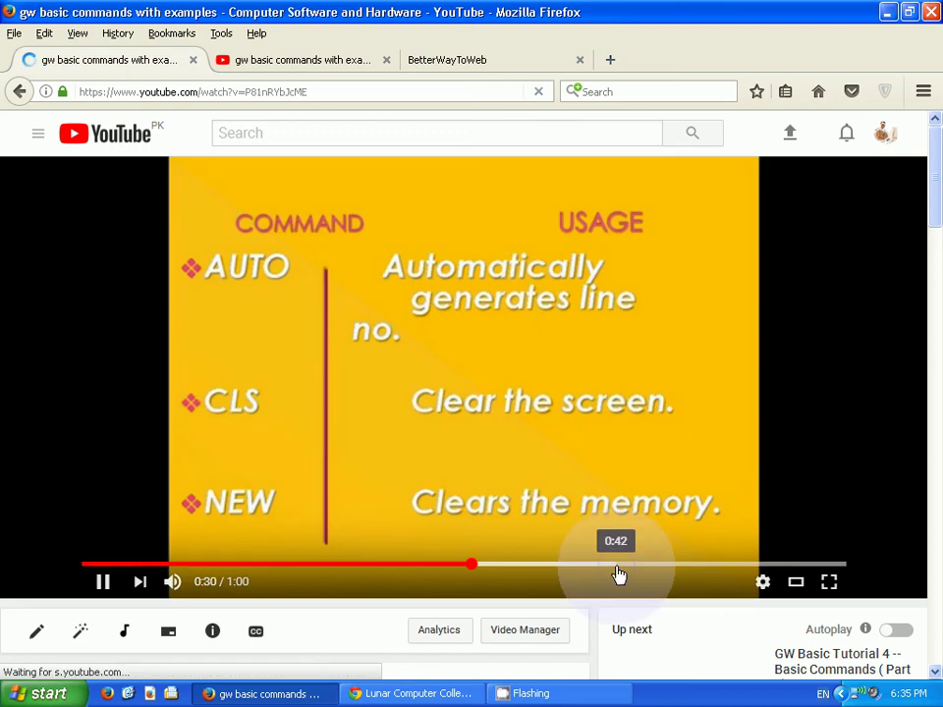
{"action": "left_click", "coordinate": [618, 566]}
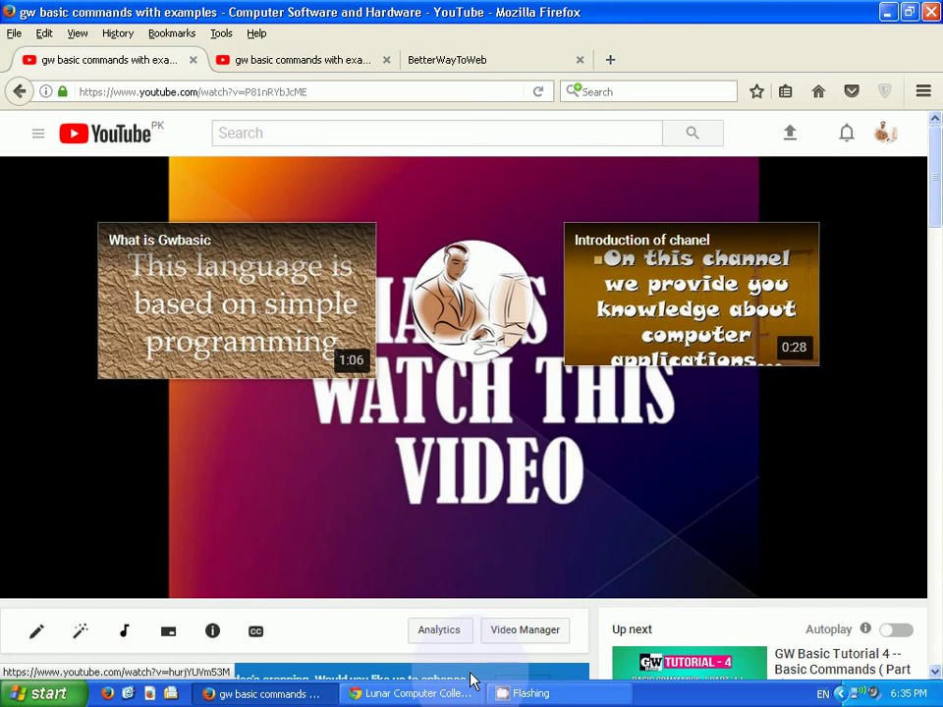
{"action": "left_click", "coordinate": [413, 694]}
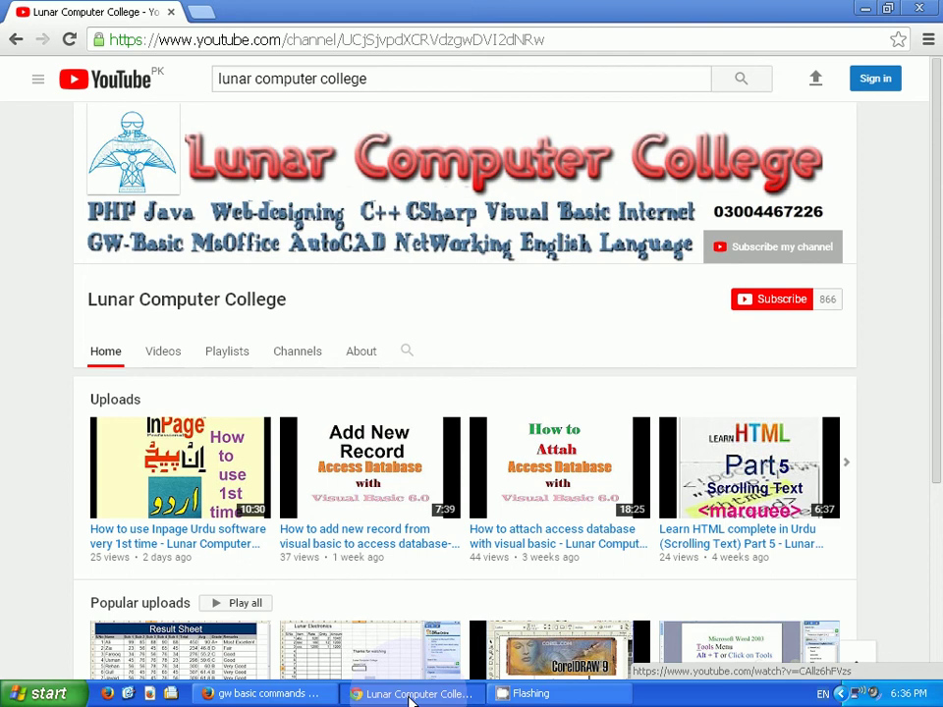
{"action": "left_click", "coordinate": [722, 352]}
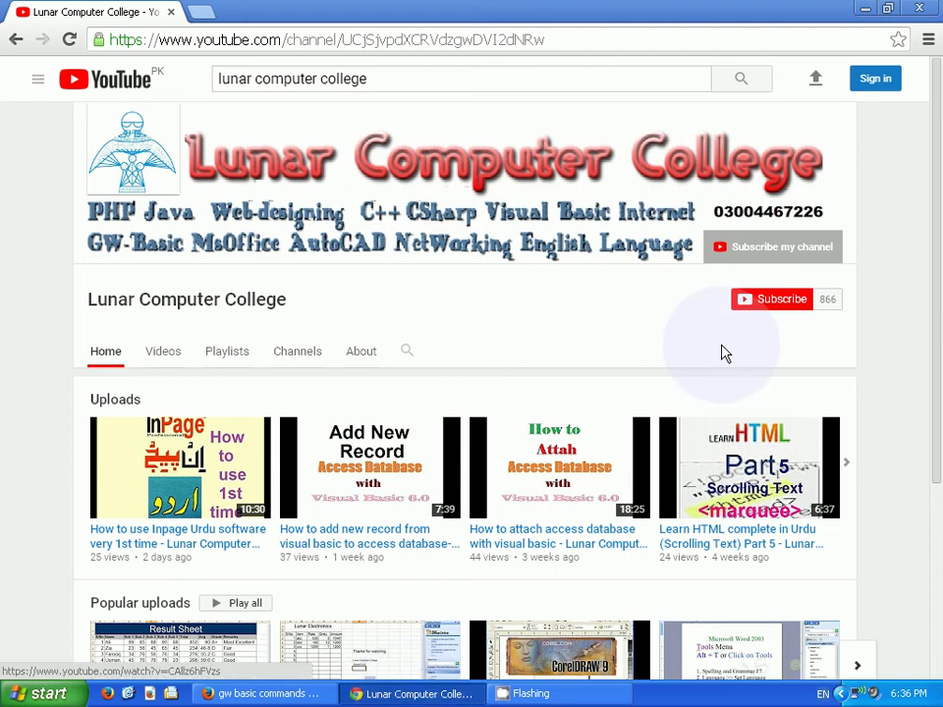